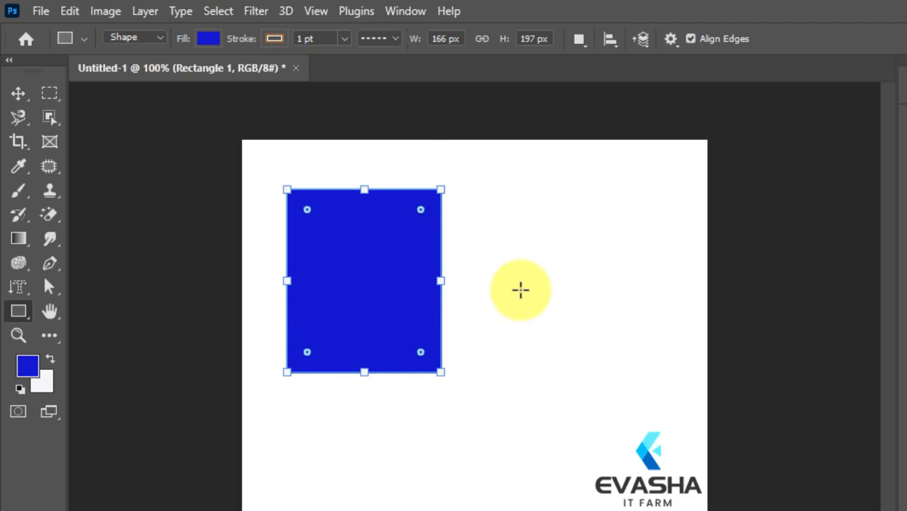
Examine the rectangle's available fill swatches in the RGB, CMYK, Grayscale, Pastel, Light, Pure and Dark groups
click(520, 289)
click(745, 160)
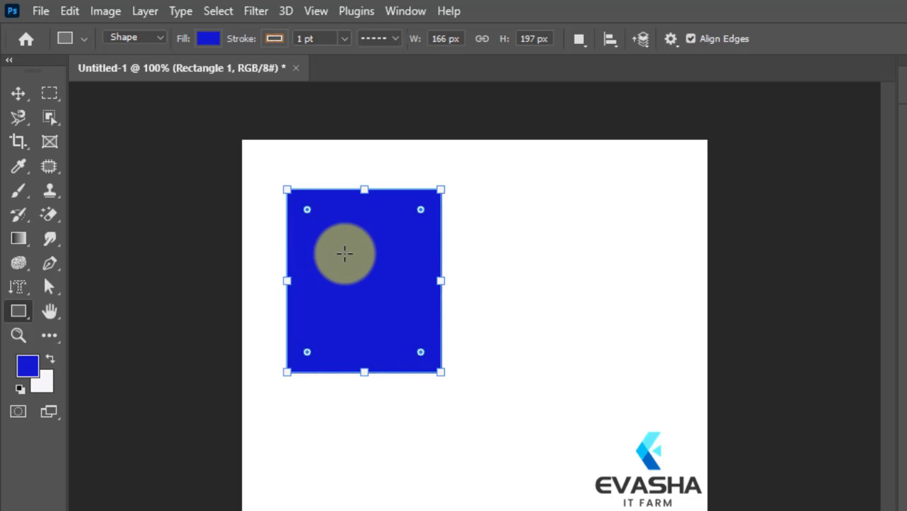
click(211, 41)
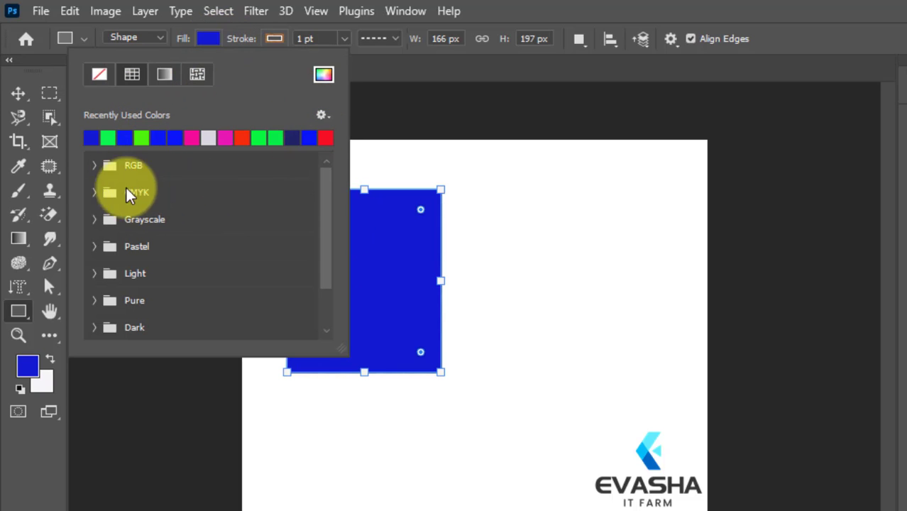
click(93, 164)
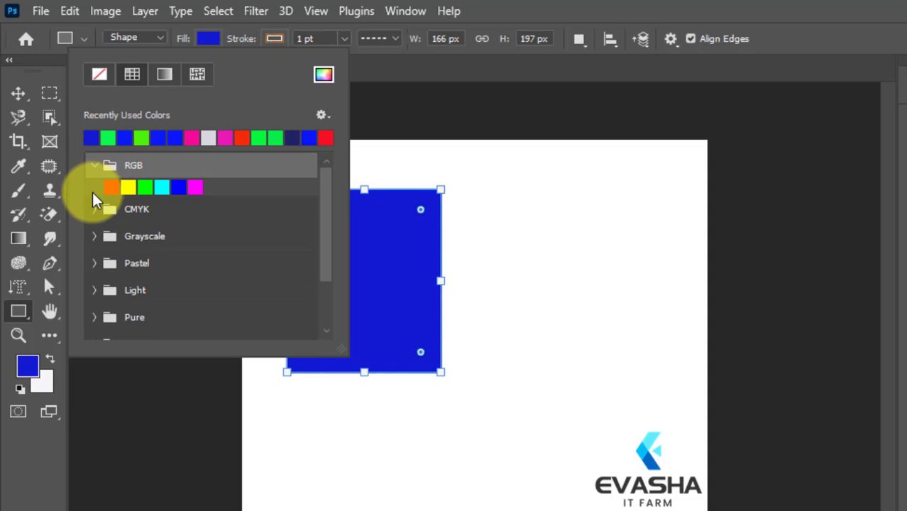
click(94, 208)
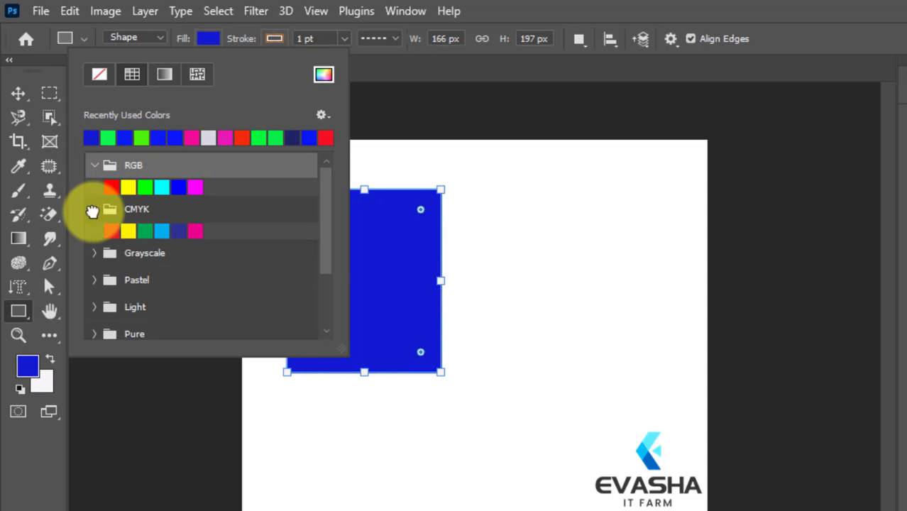
click(94, 254)
scroll(213, 284, down, 1)
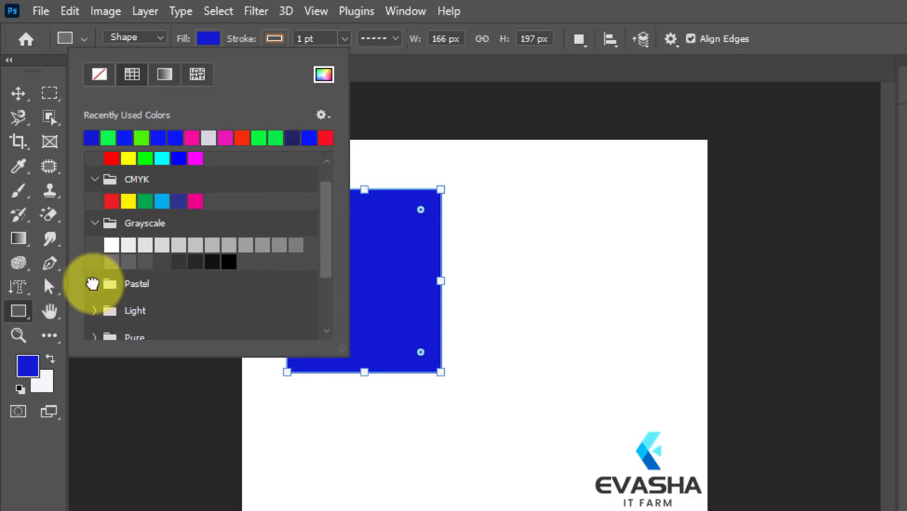
click(94, 283)
scroll(216, 279, down, 2)
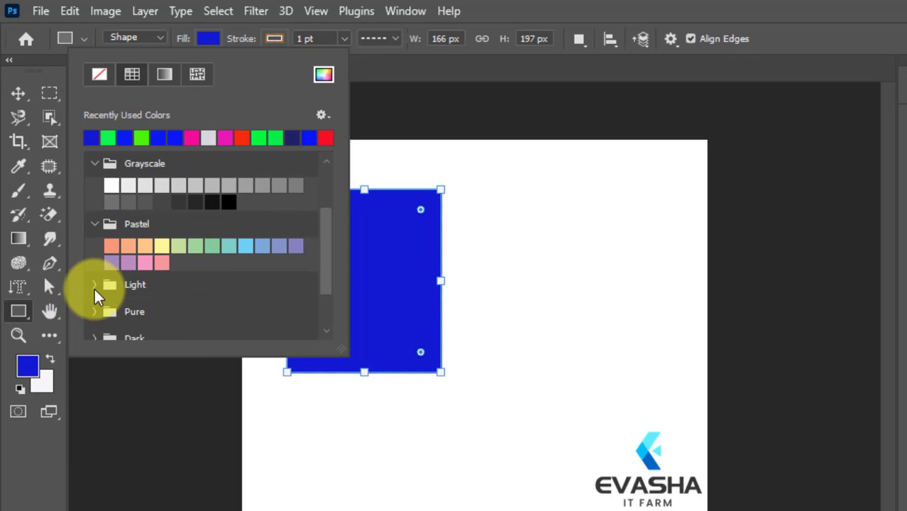
click(96, 285)
scroll(142, 298, down, 2)
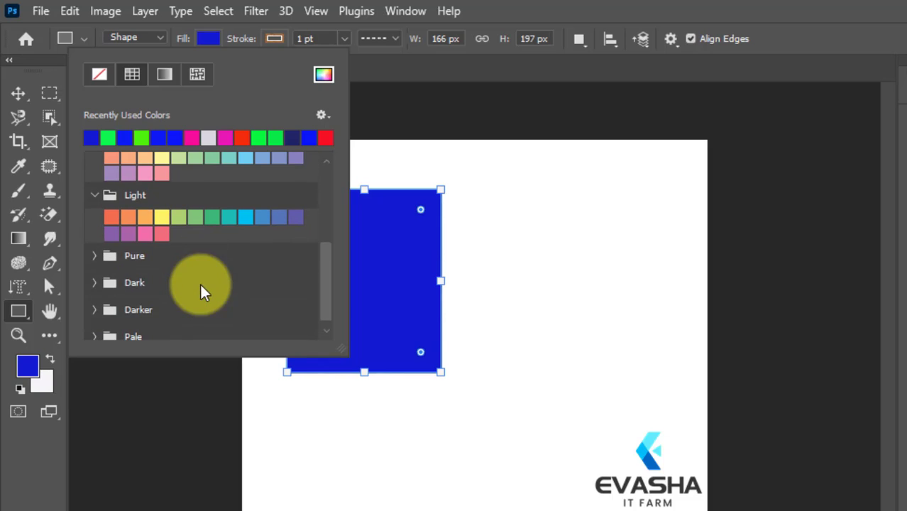
click(95, 255)
scroll(96, 291, down, 2)
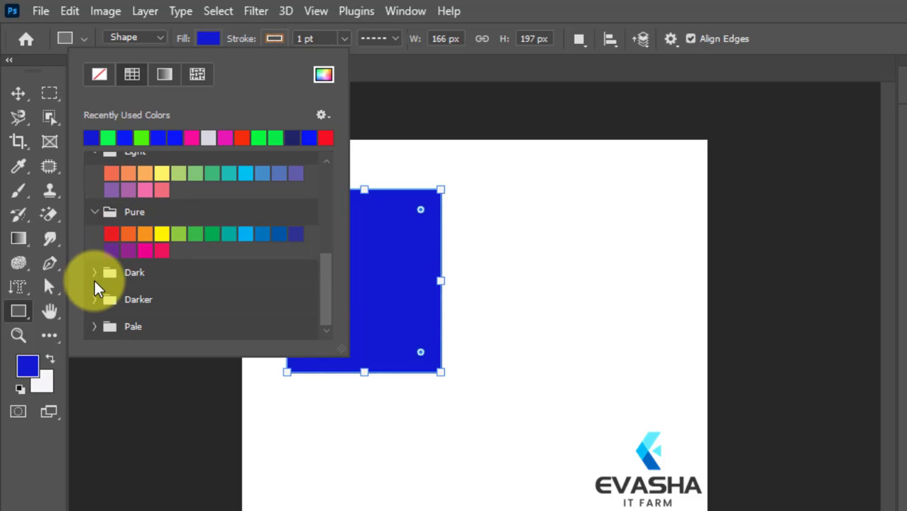
click(95, 273)
scroll(228, 255, down, 1)
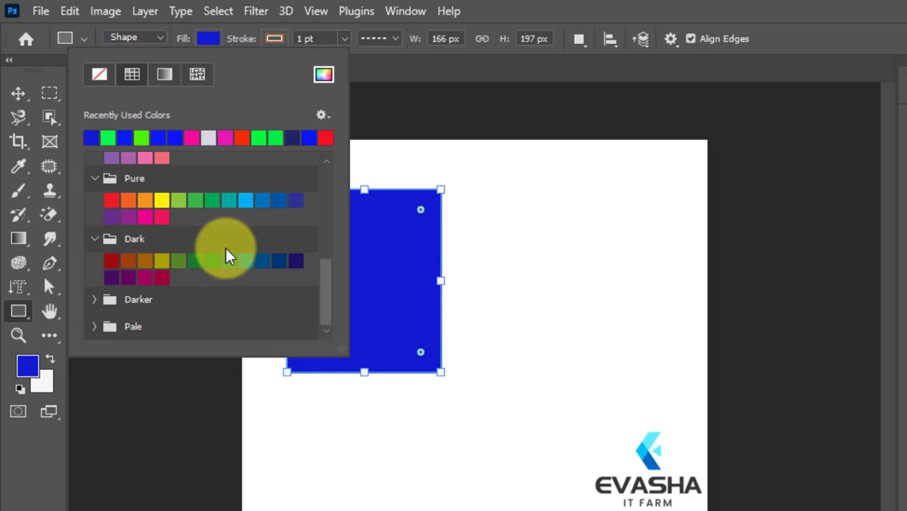
scroll(227, 255, up, 1)
scroll(231, 248, up, 5)
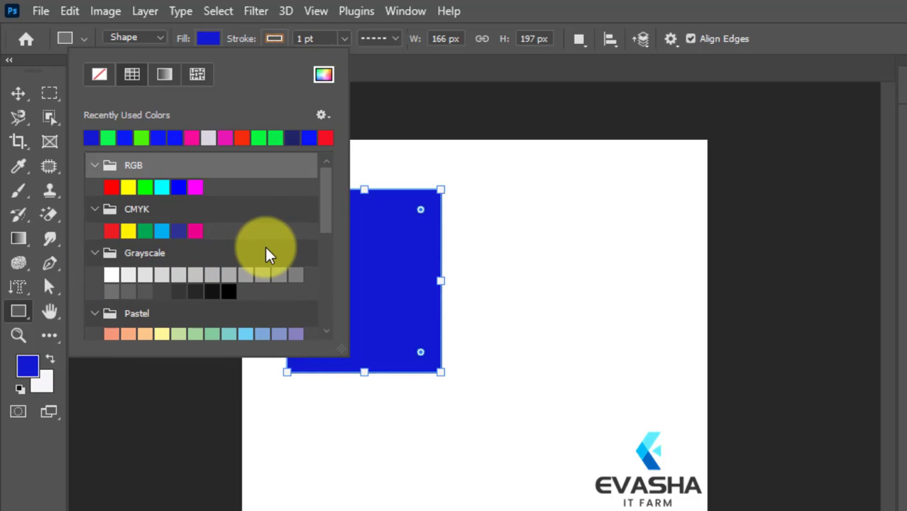
Remove the rectangle's fill colour and refill it with bright green from the recently used colours
click(100, 75)
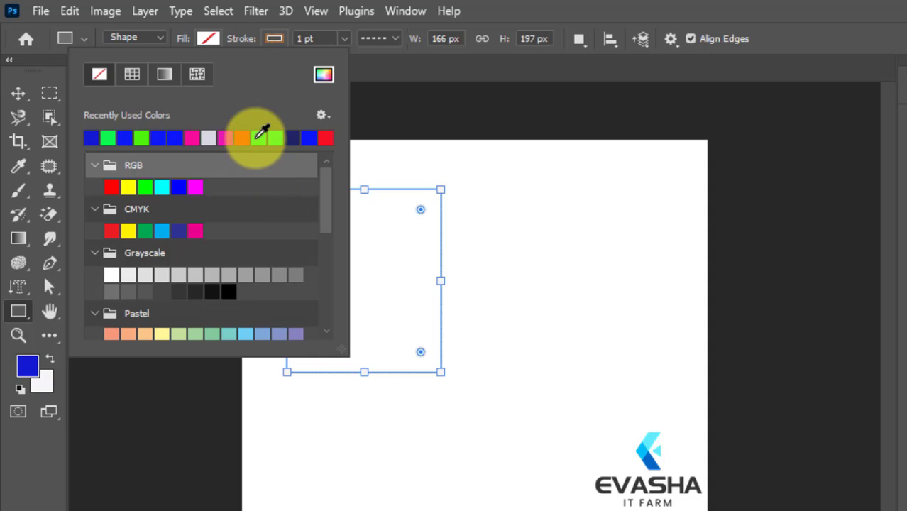
click(258, 137)
click(406, 89)
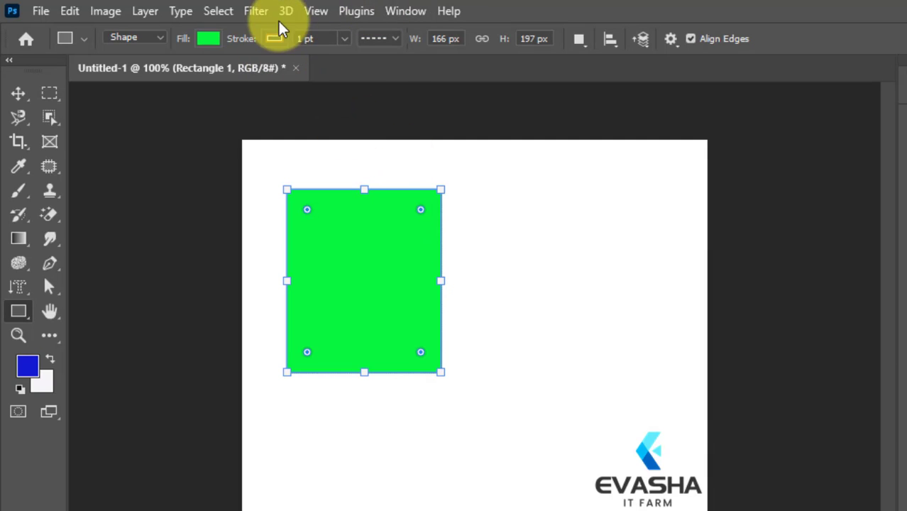
Give the rectangle a pattern stroke using the first pattern in the Grass group, a yellow leaf texture
click(279, 42)
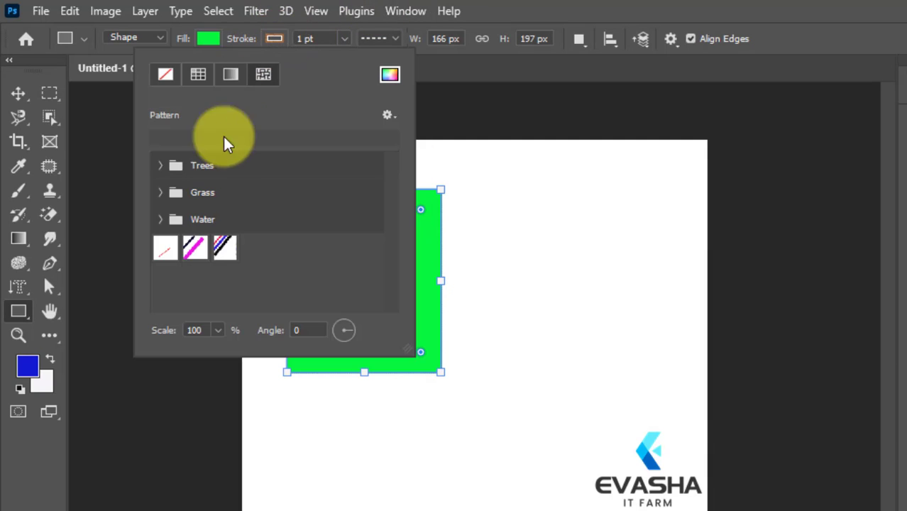
click(158, 166)
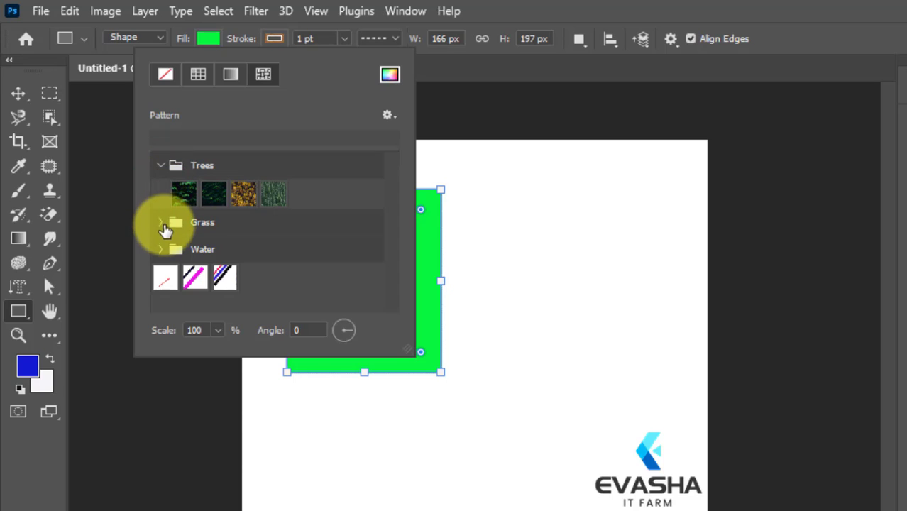
click(160, 223)
click(161, 282)
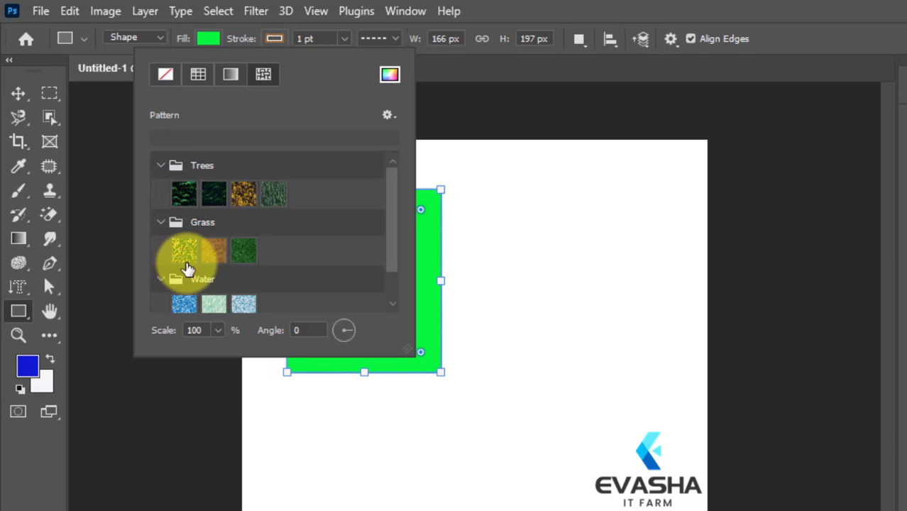
click(185, 252)
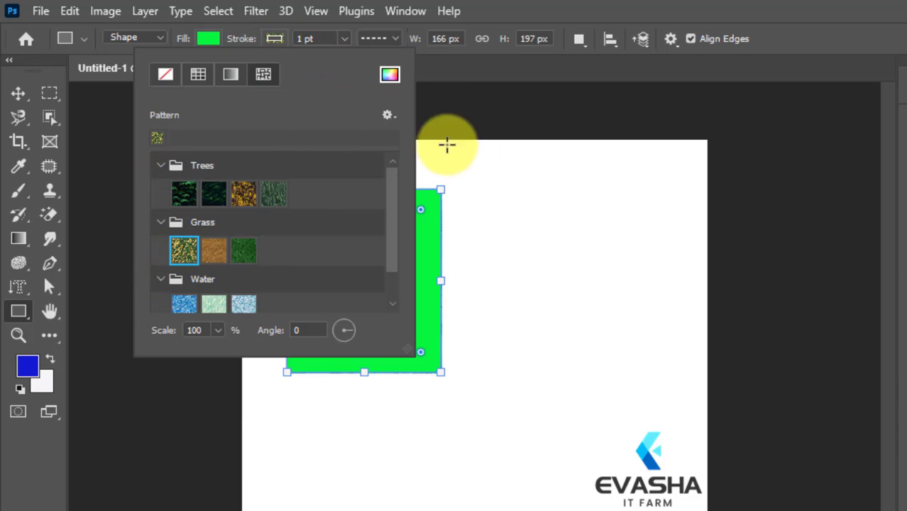
click(447, 95)
click(442, 91)
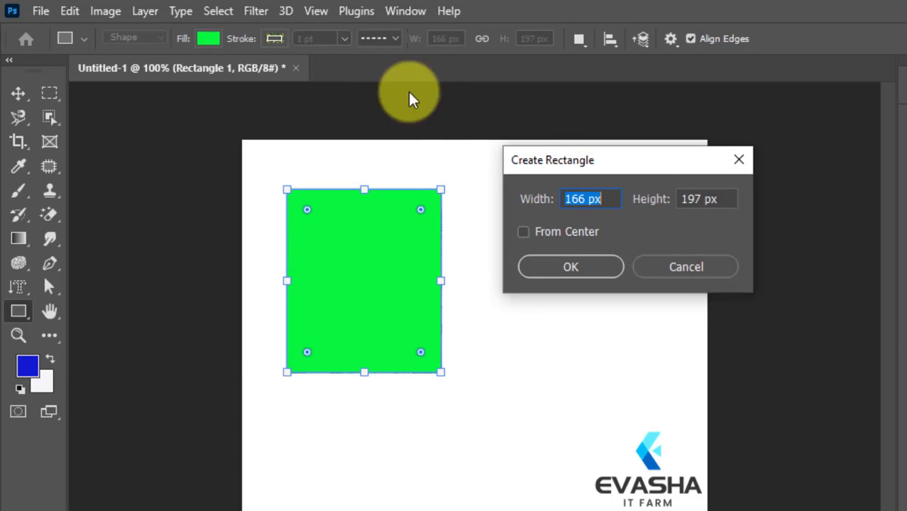
click(738, 160)
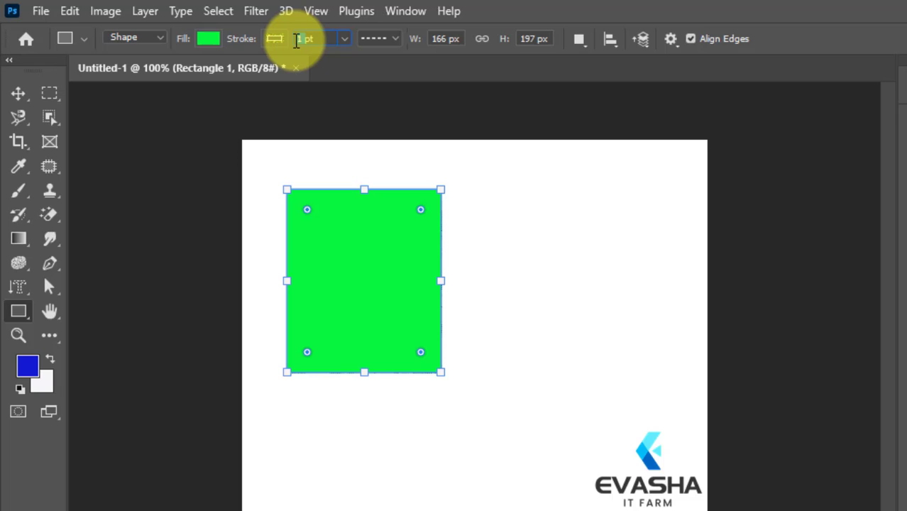
Set the rectangle's stroke width to 10 pt
key(Return)
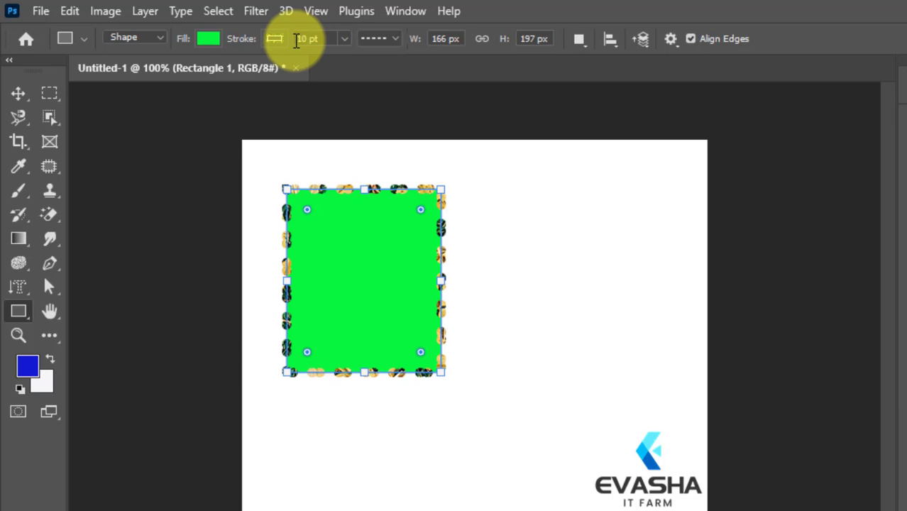
click(492, 284)
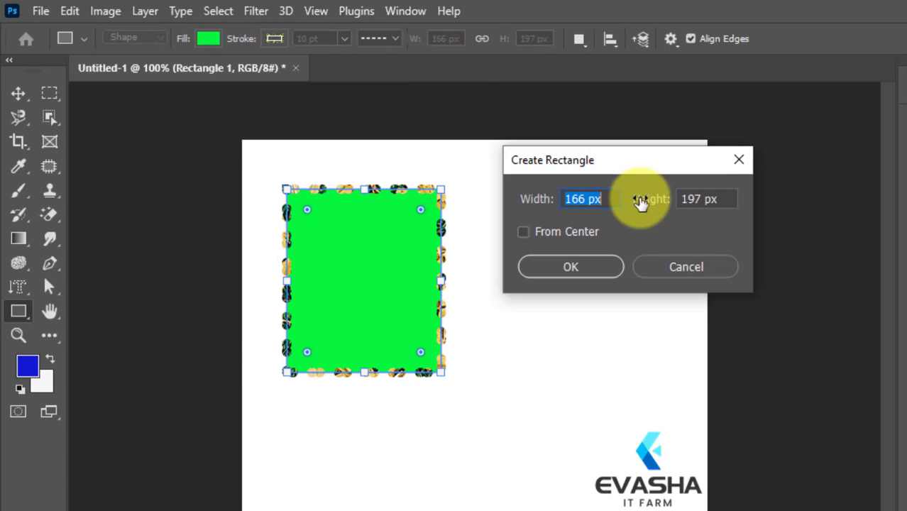
click(739, 159)
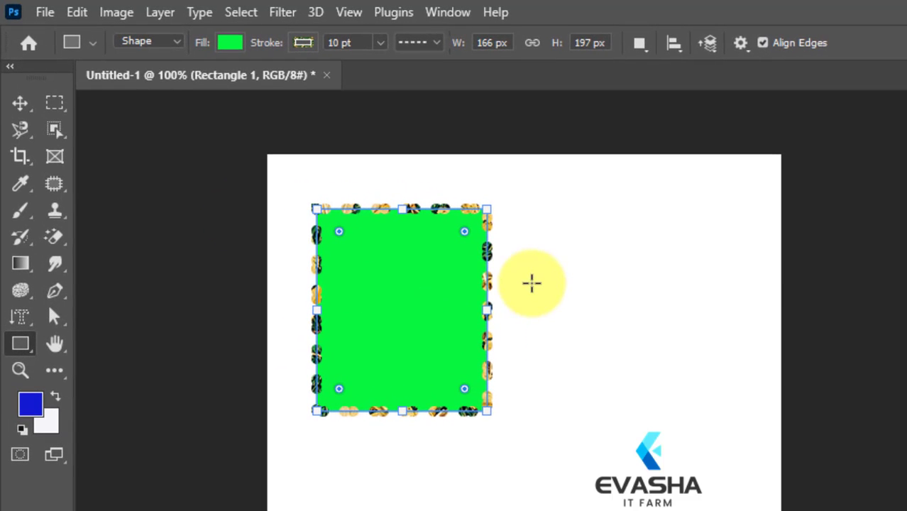
right_click(514, 273)
click(639, 235)
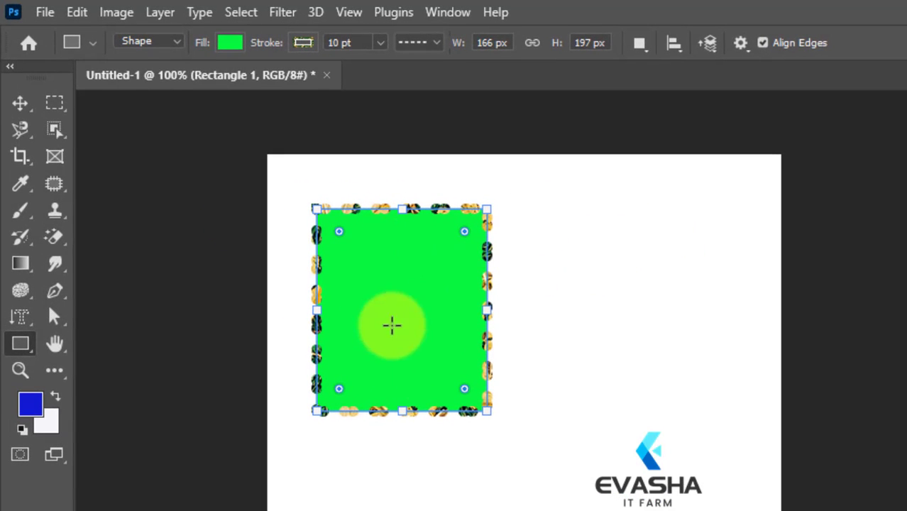
click(381, 43)
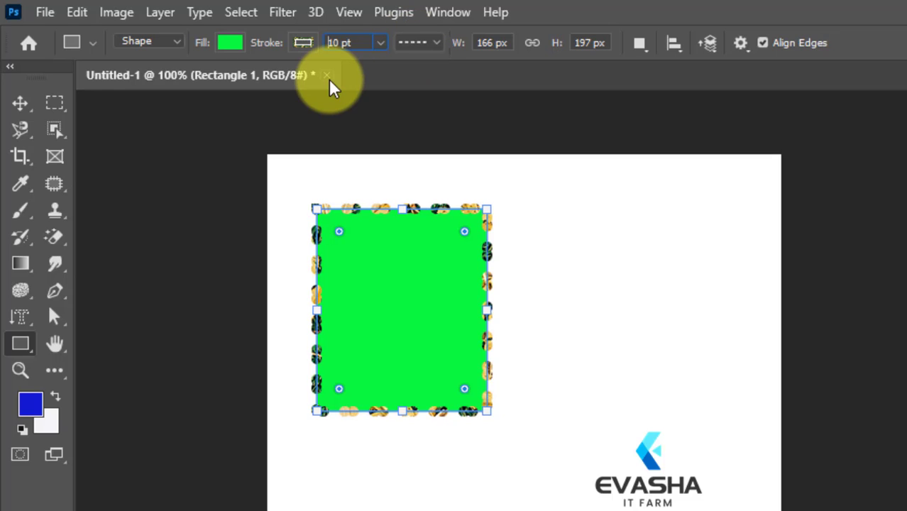
Try the preset dashed and dotted line types on the rectangle's stroke, ending with the solid line
click(432, 44)
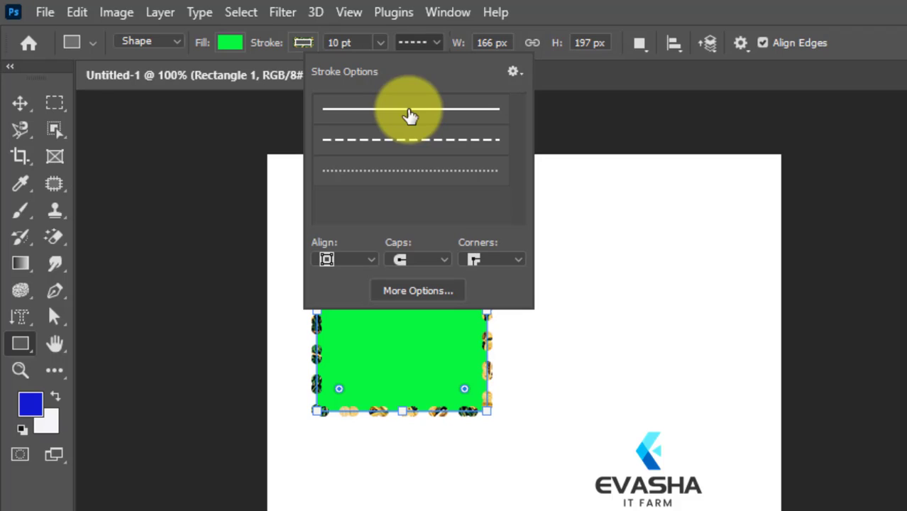
click(430, 49)
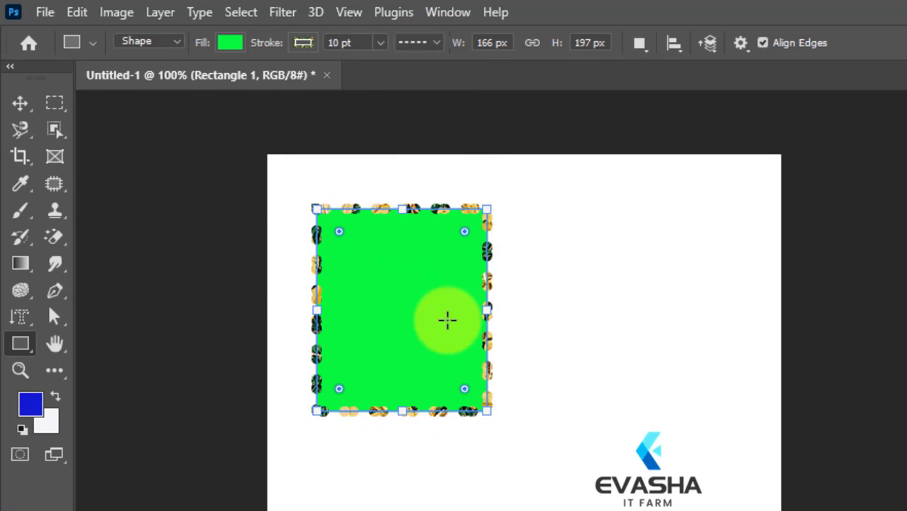
click(438, 49)
click(411, 140)
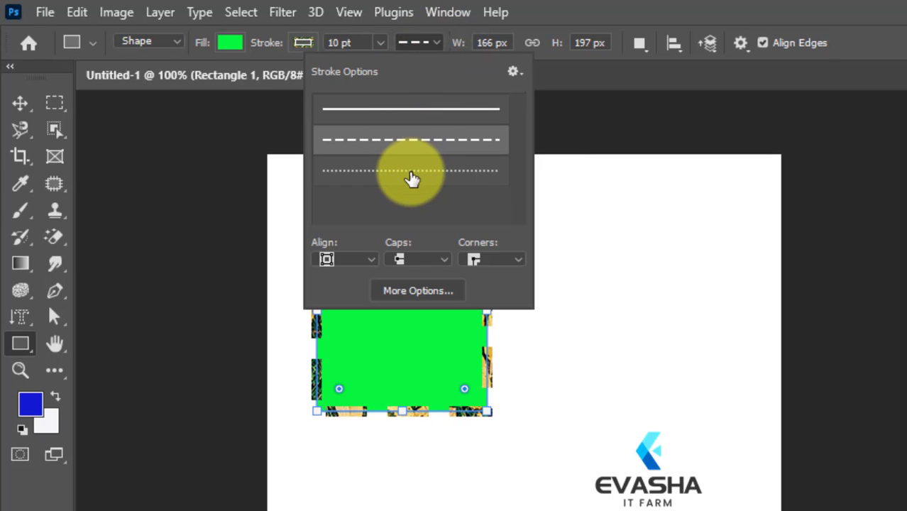
click(411, 172)
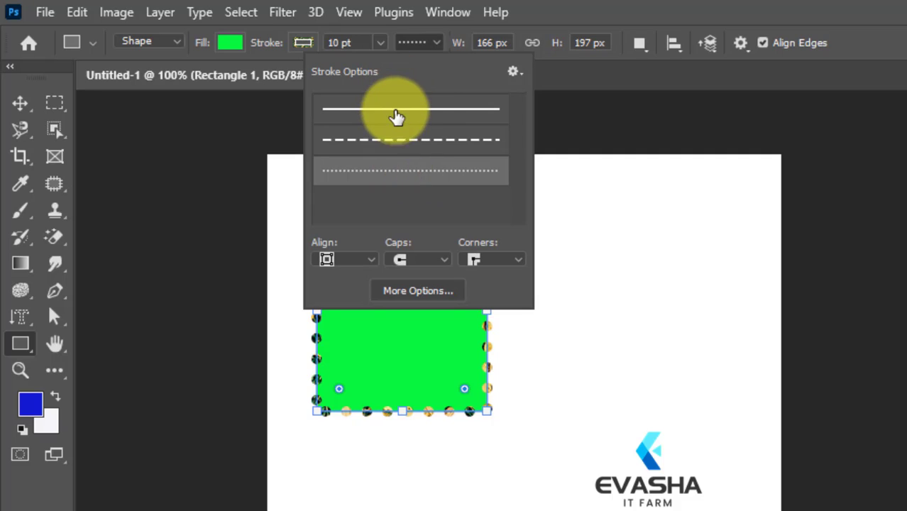
click(397, 114)
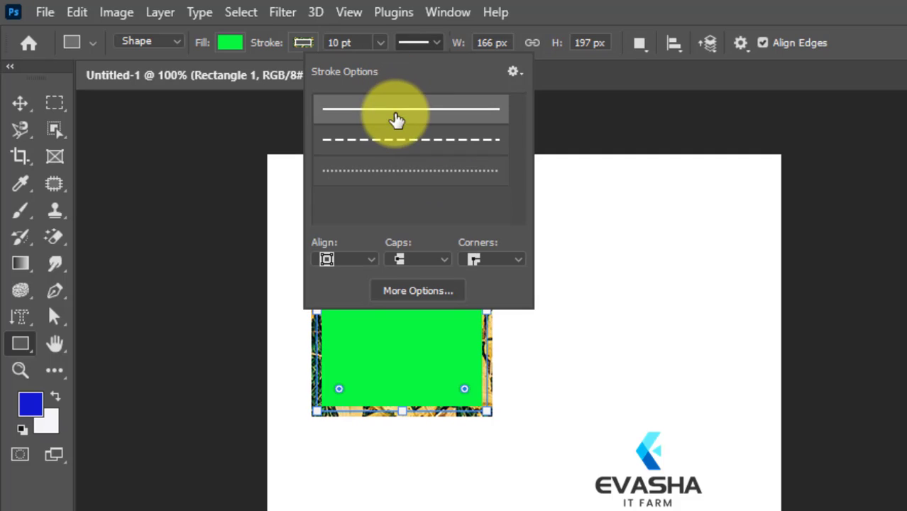
click(431, 44)
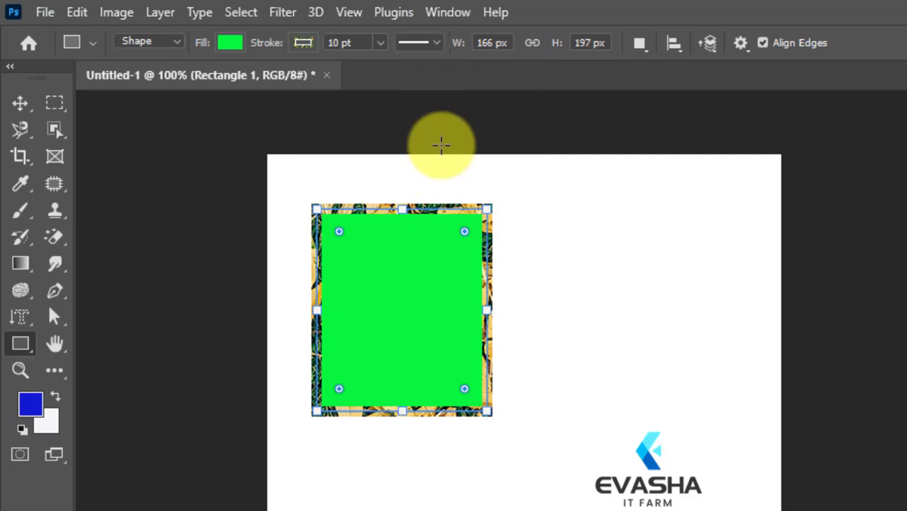
click(297, 205)
click(816, 176)
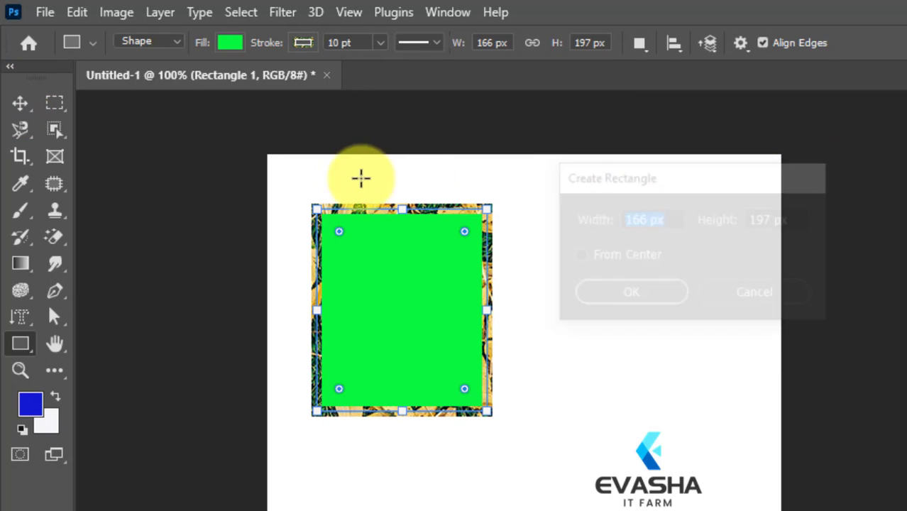
Move the green rectangle to the upper right area of the canvas with the Move tool
click(20, 105)
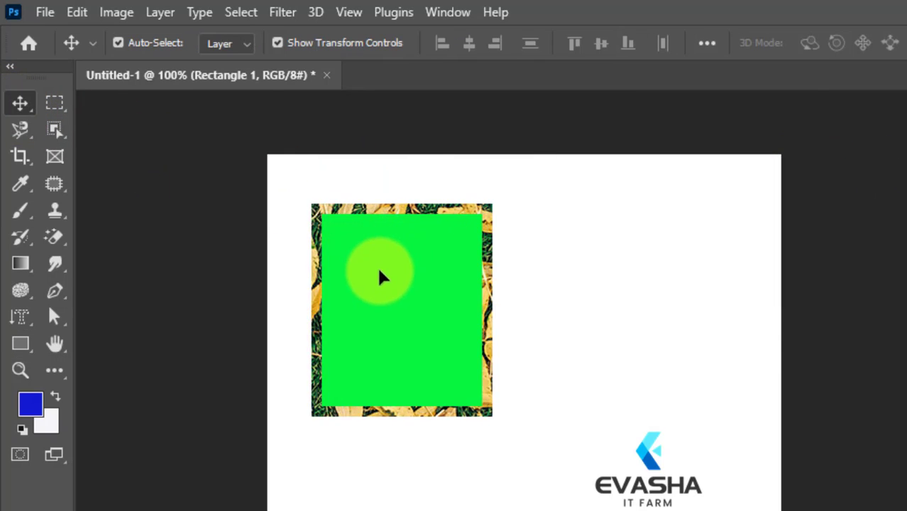
drag(414, 298, 634, 237)
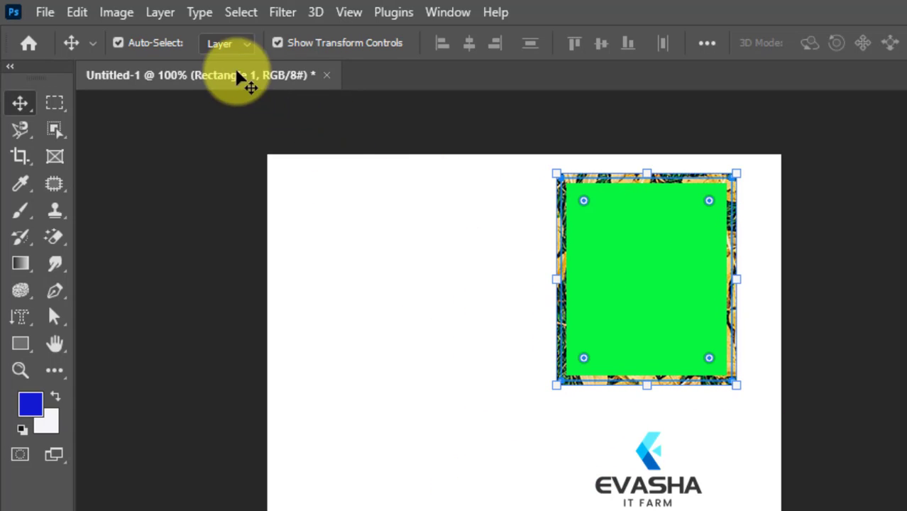
Change the moved rectangle's stroke to the preset dashed line using the Rectangle tool's stroke options
click(20, 343)
click(119, 339)
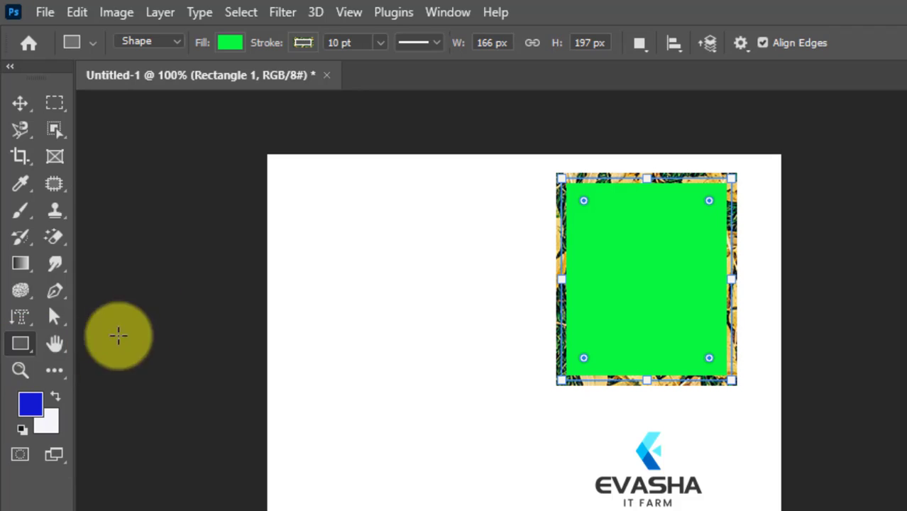
click(430, 43)
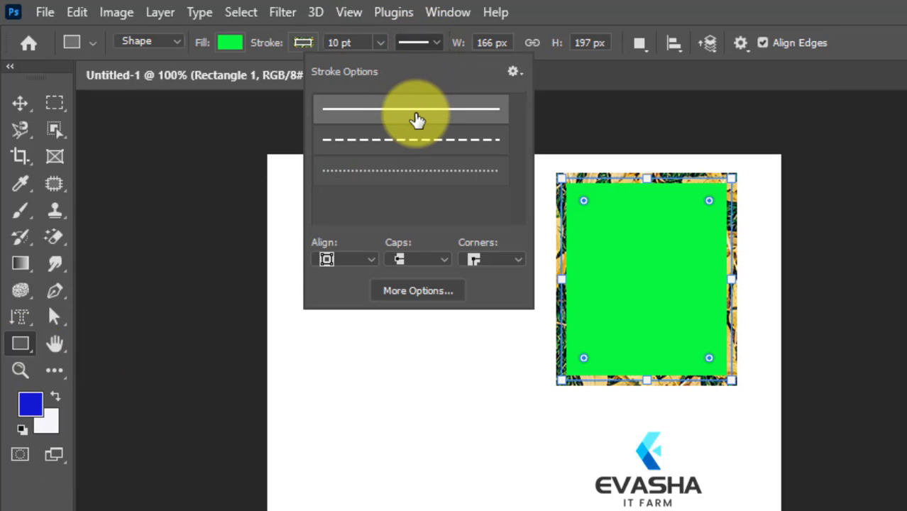
click(412, 141)
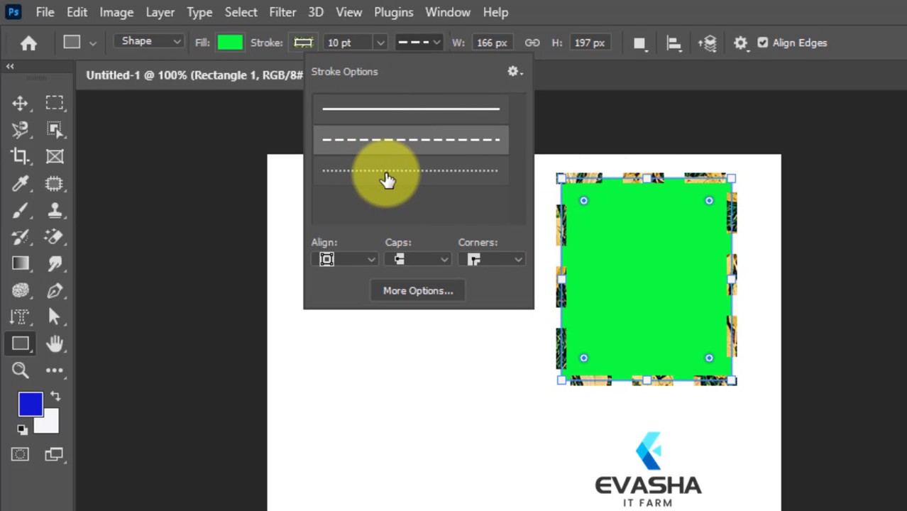
Change the green rectangle's stroke to the preset dotted line and close the stroke options
click(387, 180)
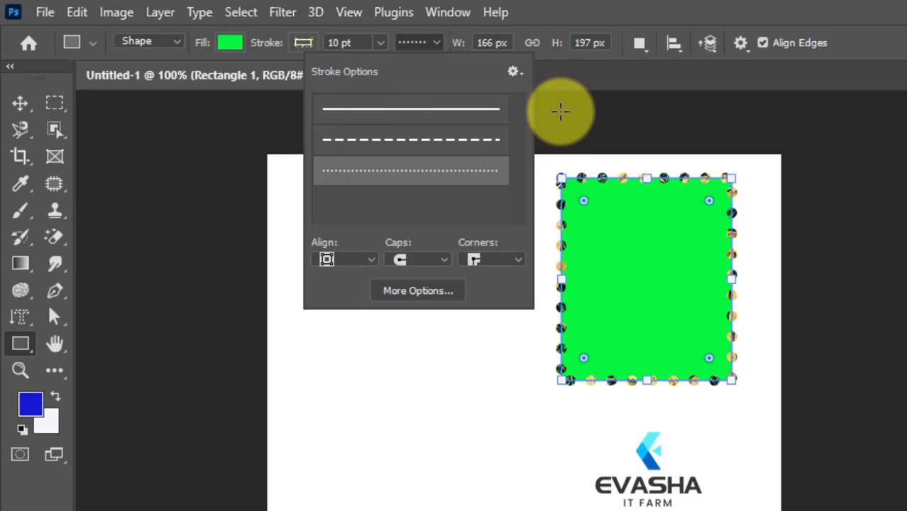
click(559, 110)
click(819, 175)
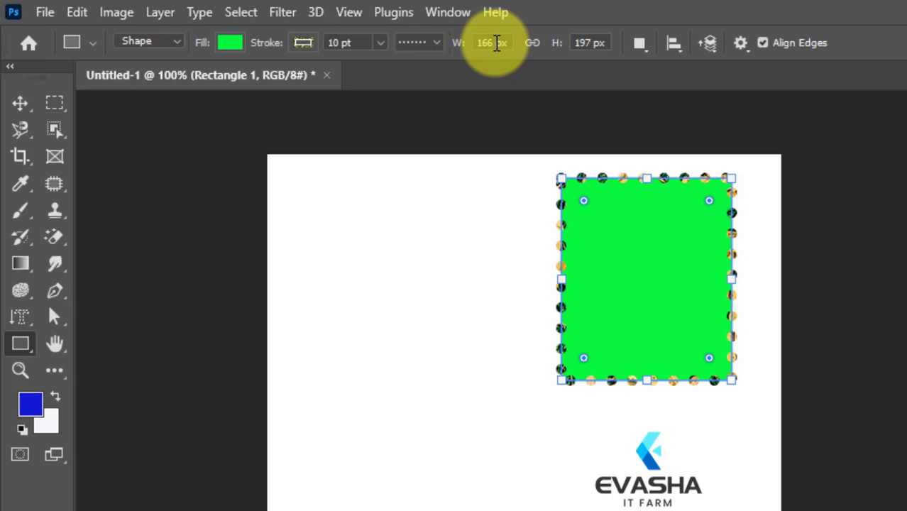
Set the green rectangle's width to 190 px and its height to 210 px
click(497, 43)
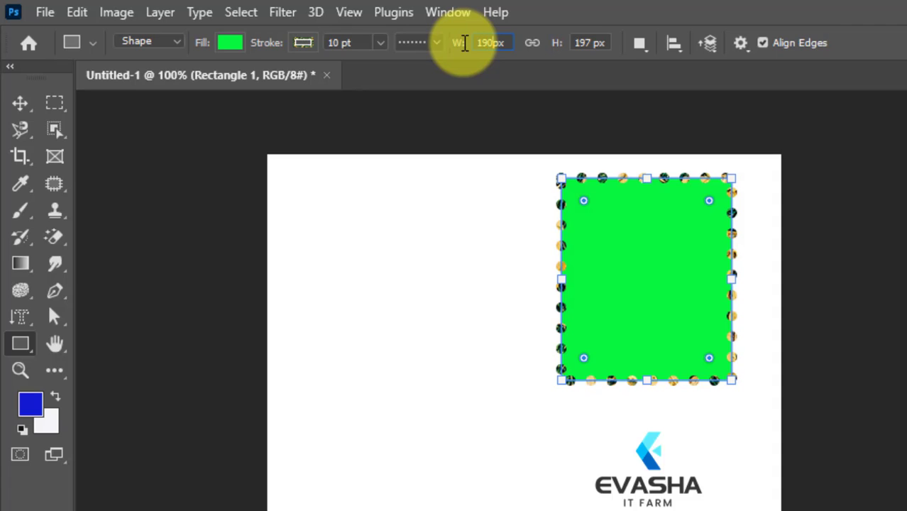
key(Return)
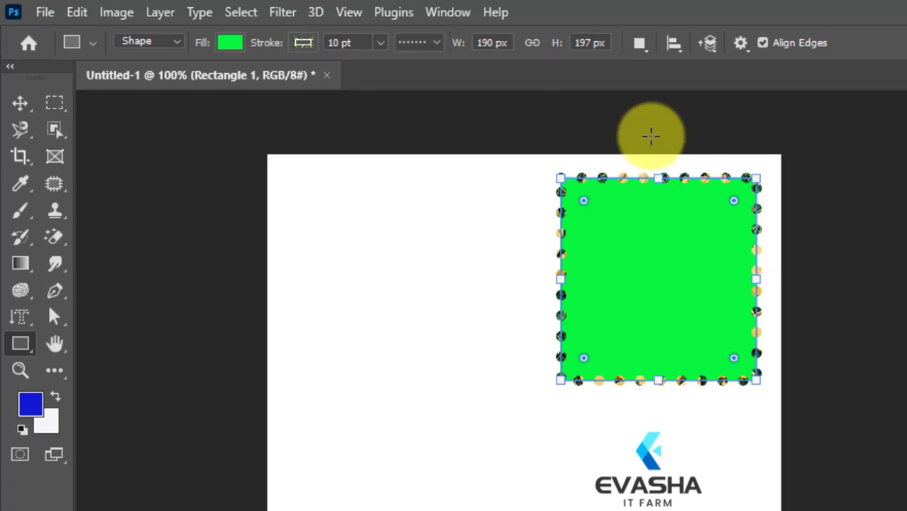
drag(590, 40, 551, 41)
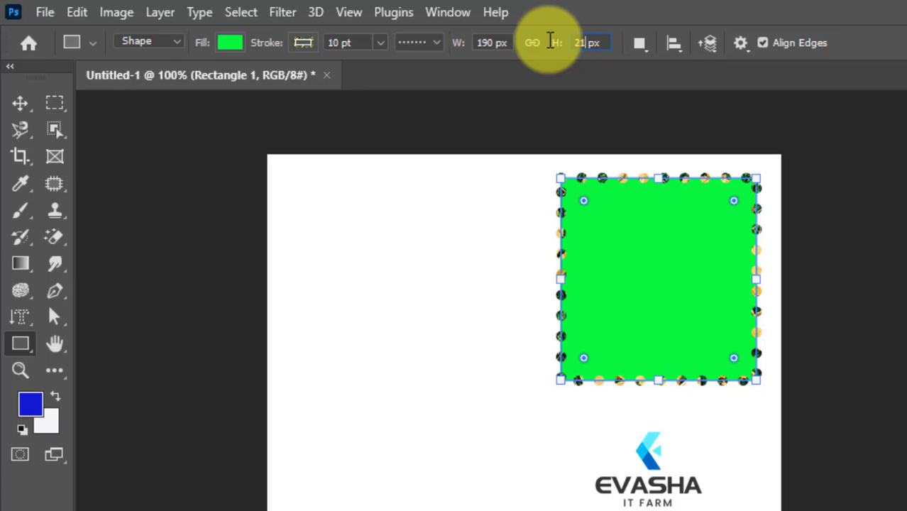
text(210)
key(Return)
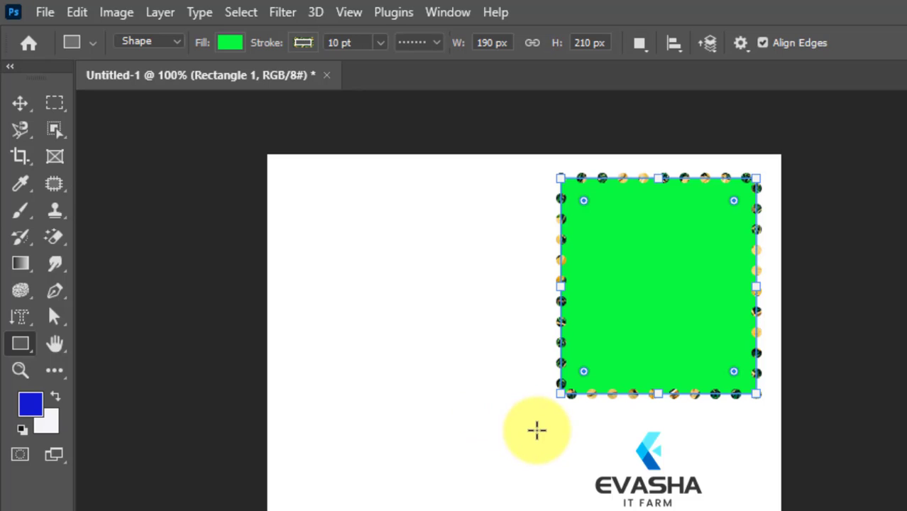
Try to delete the green rectangle with a rectangular marquee selection around it, and deselect
click(56, 102)
drag(518, 176, 771, 449)
key(Delete)
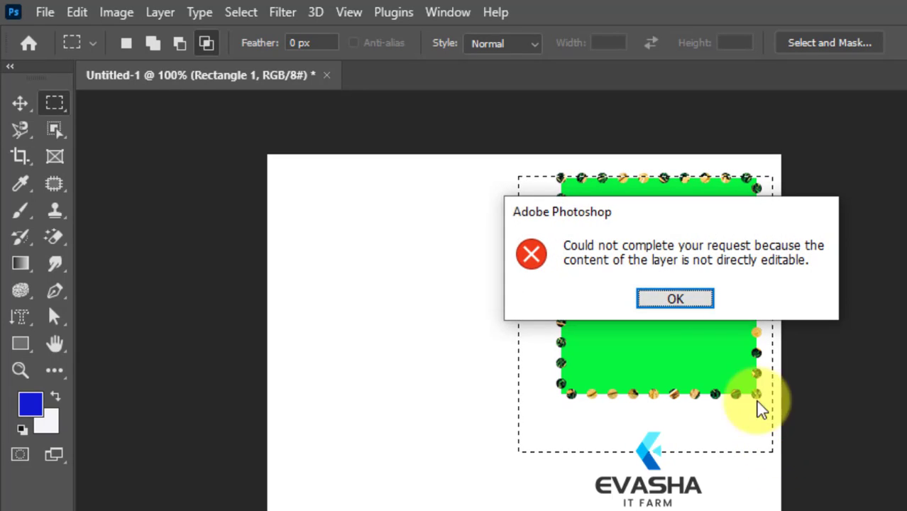
click(670, 298)
key(ctrl+d)
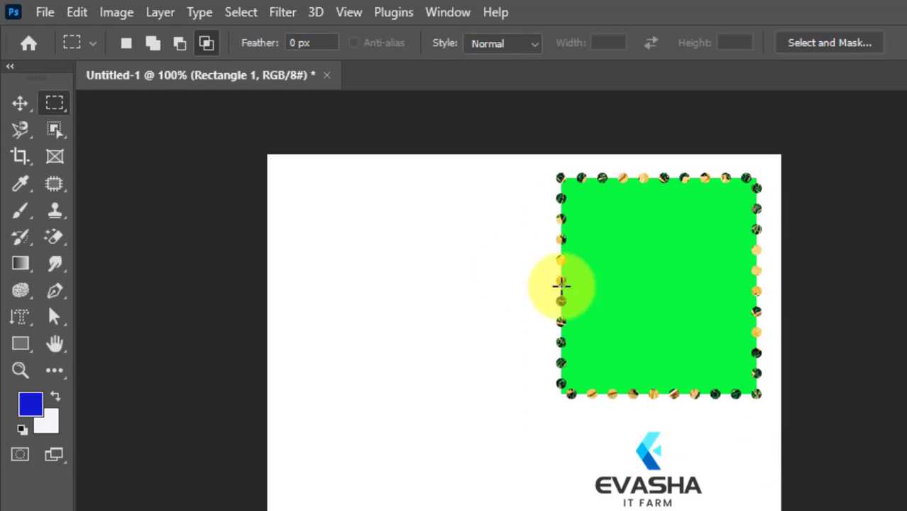
Delete the green rectangle's shape layer with the Move tool active
click(18, 106)
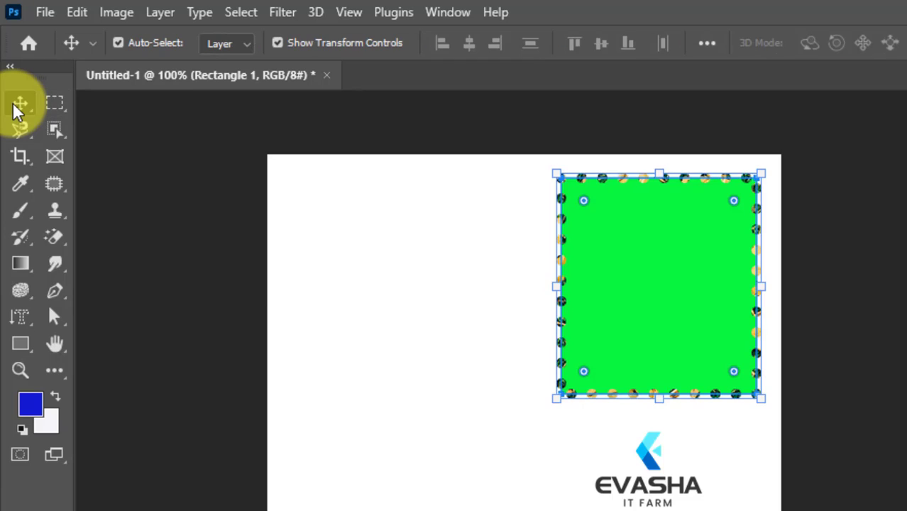
key(Delete)
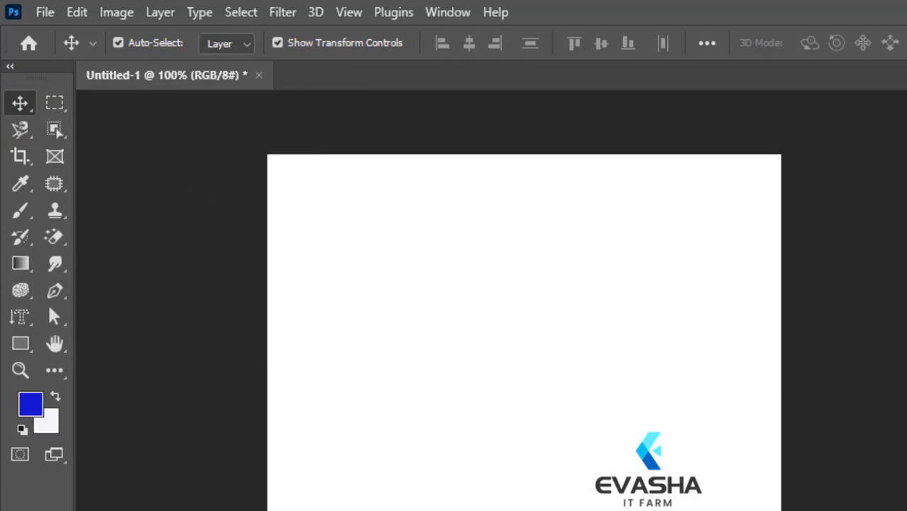
Draw a blue square of about 188 by 188 px near the canvas centre with the Rectangle tool, constraining its proportions
click(20, 344)
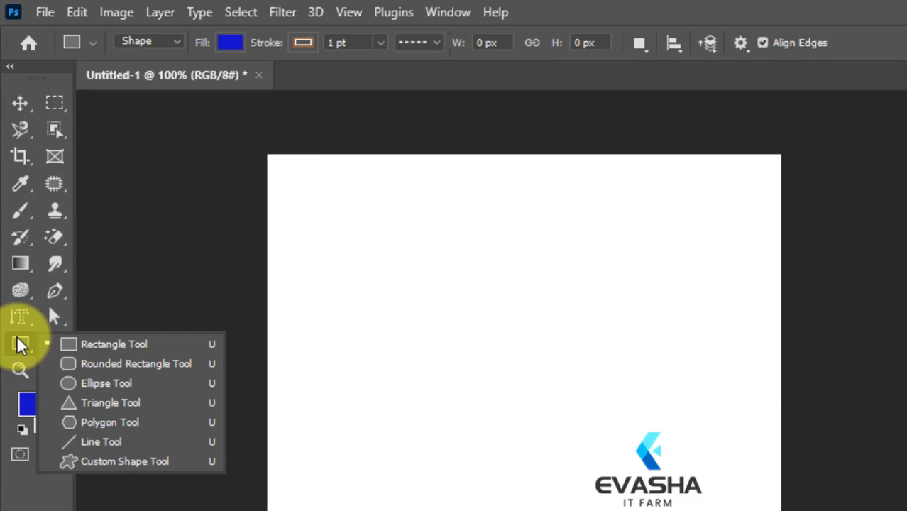
click(76, 344)
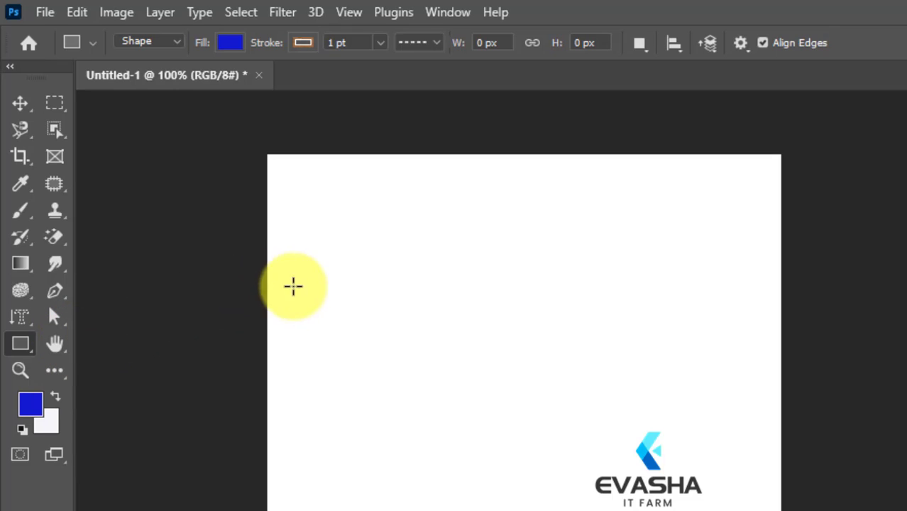
key(shift)
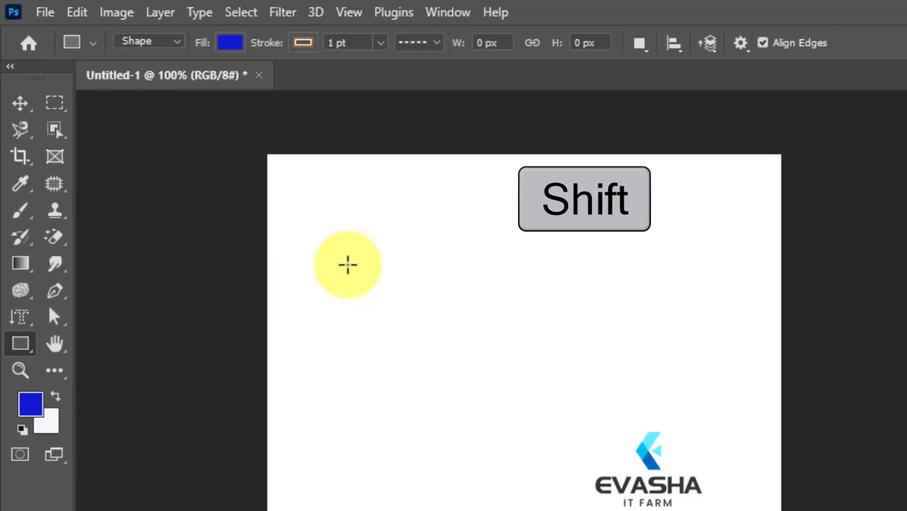
drag(343, 264, 502, 437)
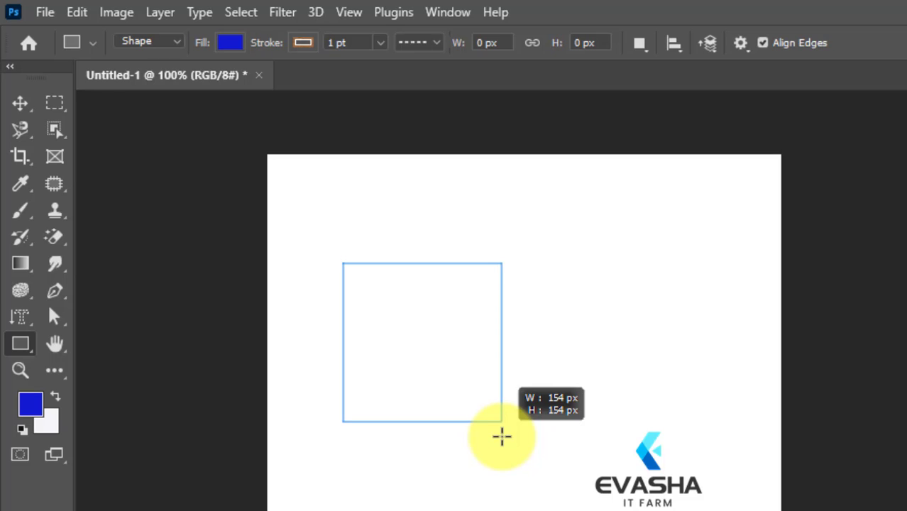
drag(502, 437, 569, 456)
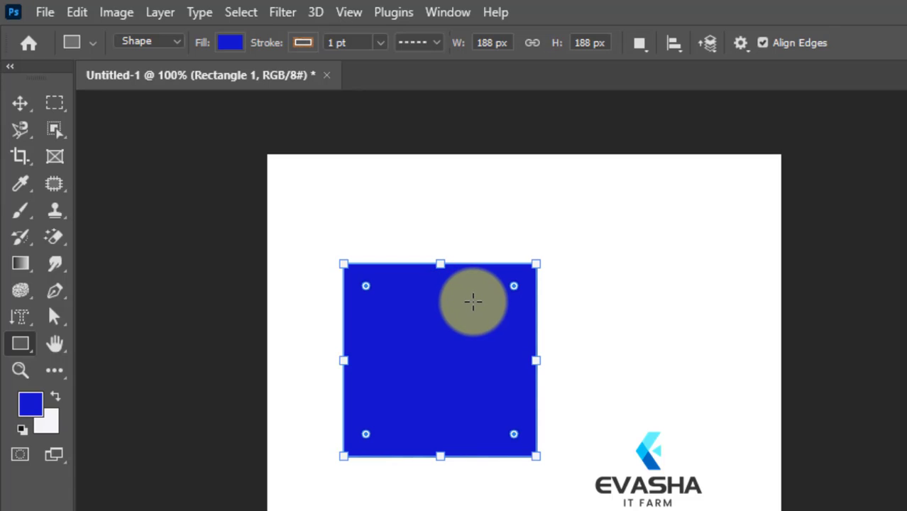
click(473, 301)
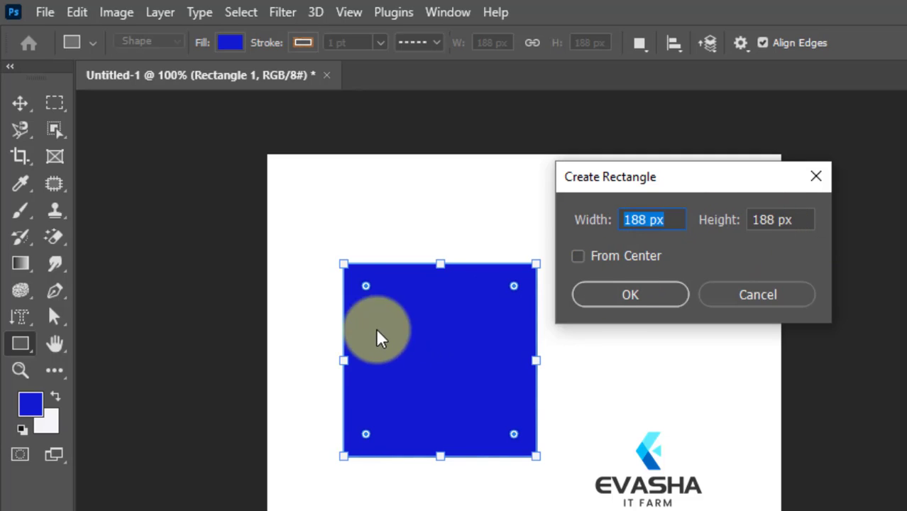
click(816, 178)
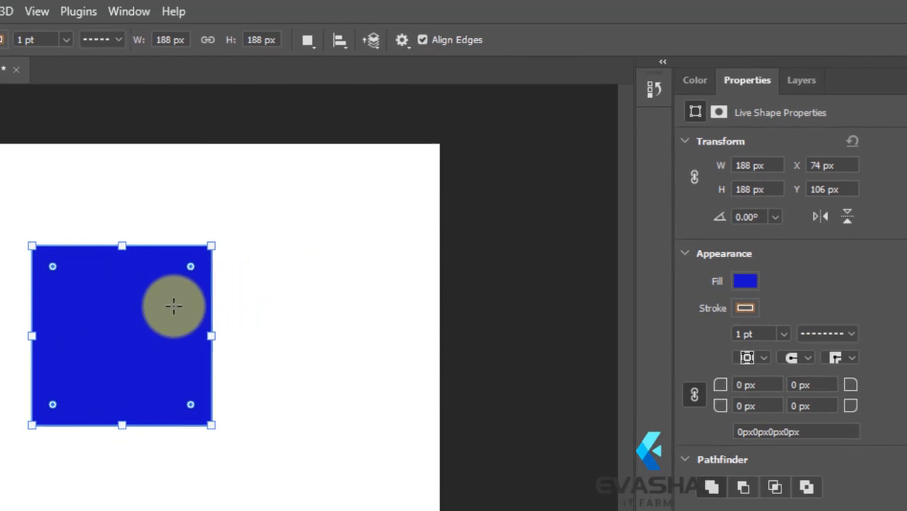
Recolour the square to dark blue 292c6d through its layer thumbnail's color picker
click(792, 80)
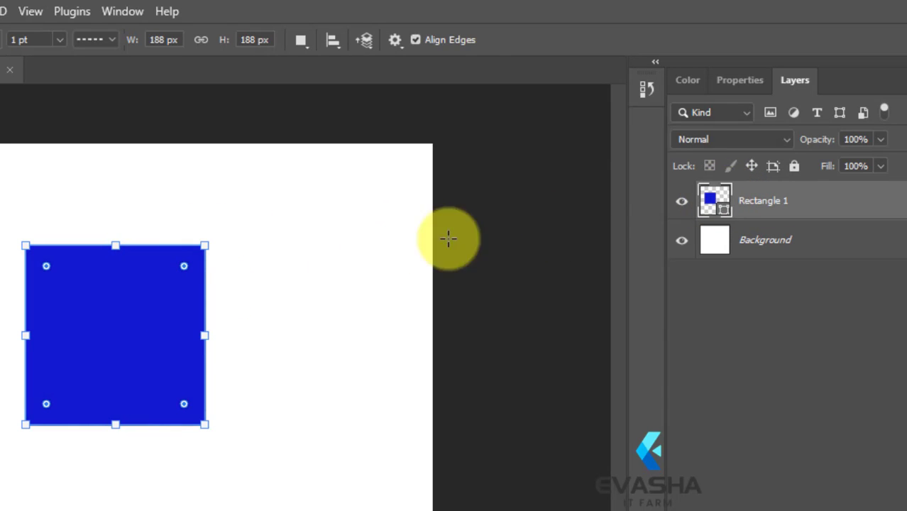
double_click(706, 212)
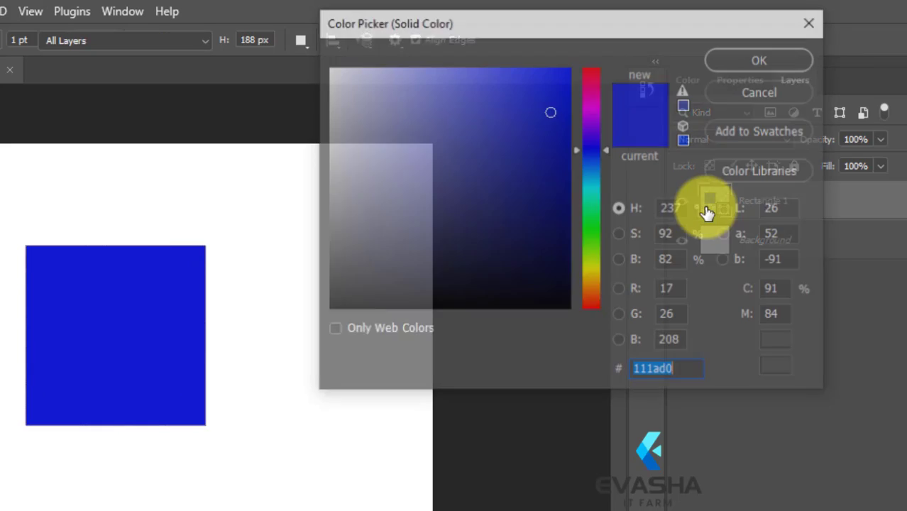
click(479, 206)
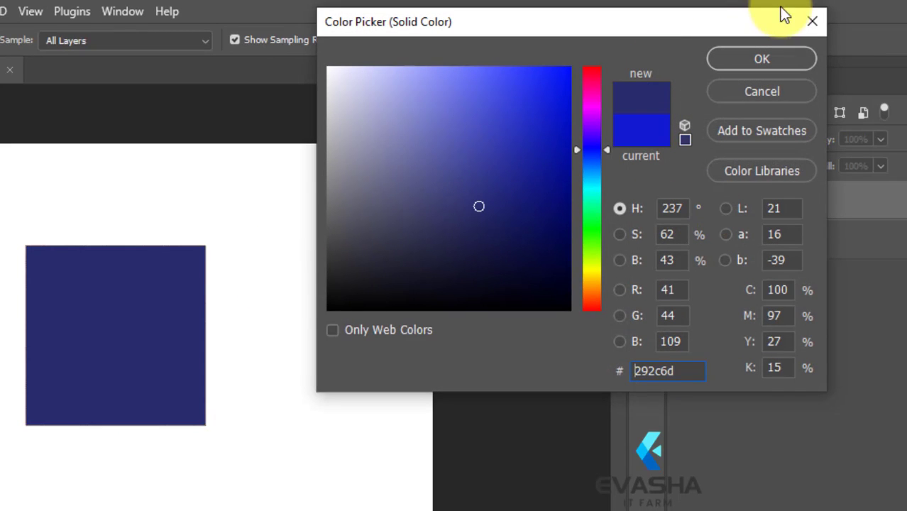
click(788, 63)
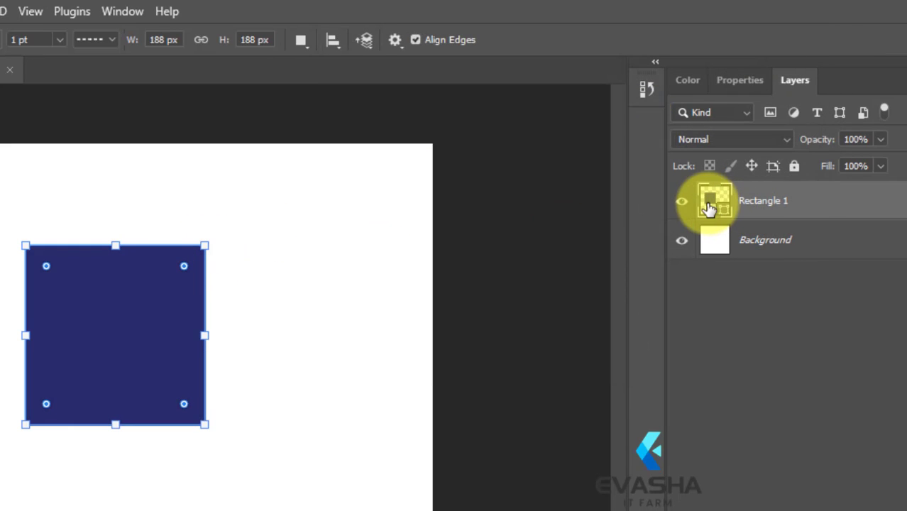
Recolour the square to bright green 45f80e through its layer thumbnail's color picker
double_click(707, 211)
click(588, 237)
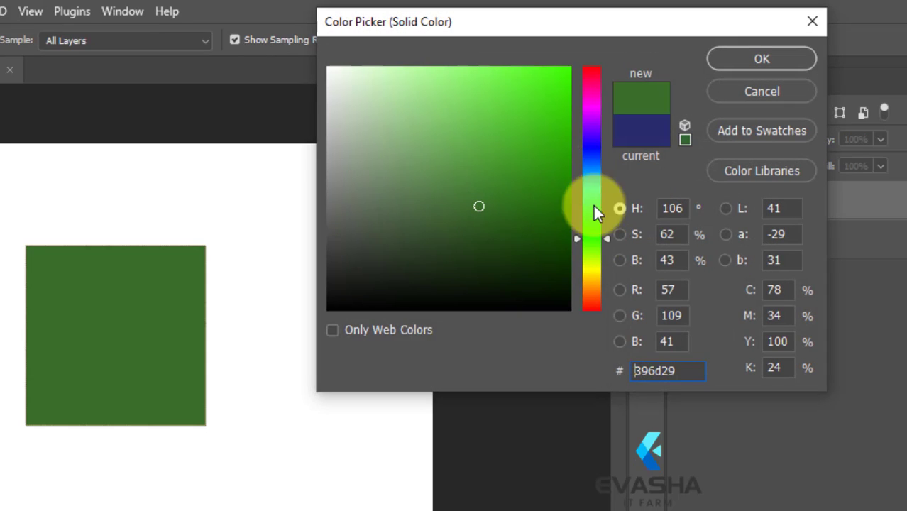
click(550, 71)
click(760, 58)
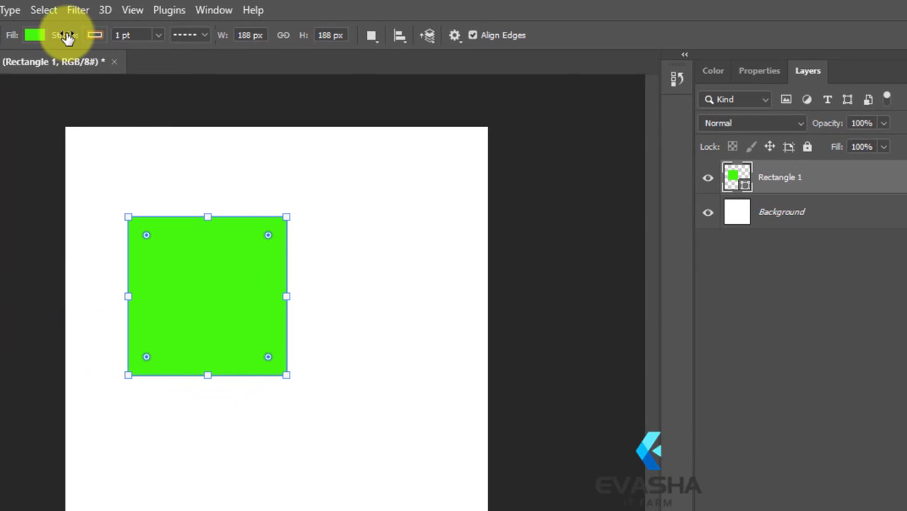
Remove the square's fill using the shape's No Color fill option
click(30, 35)
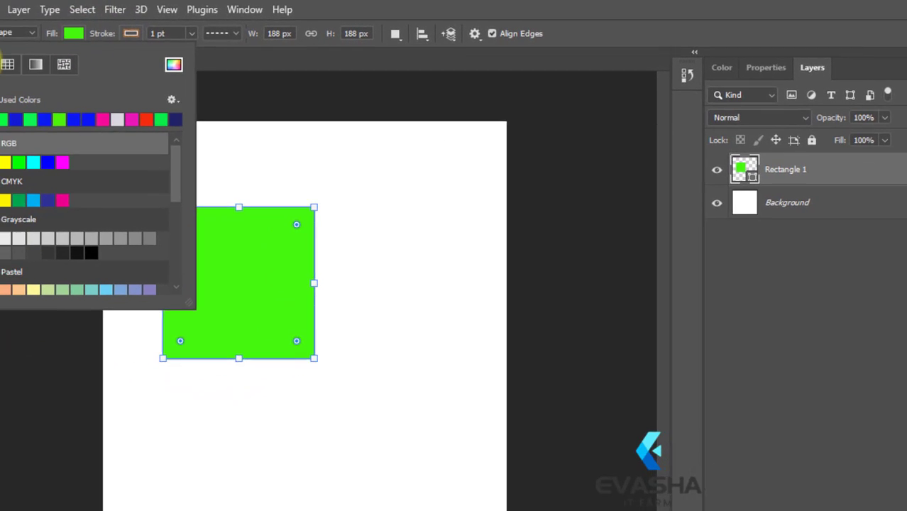
click(12, 63)
click(78, 36)
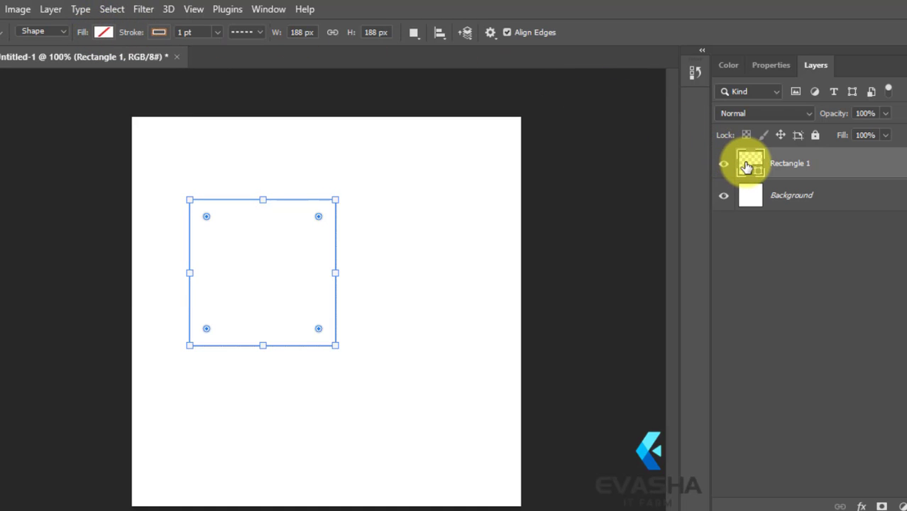
Try to recolour the unfilled square to dark green through its layer thumbnail's color picker
double_click(746, 166)
click(533, 200)
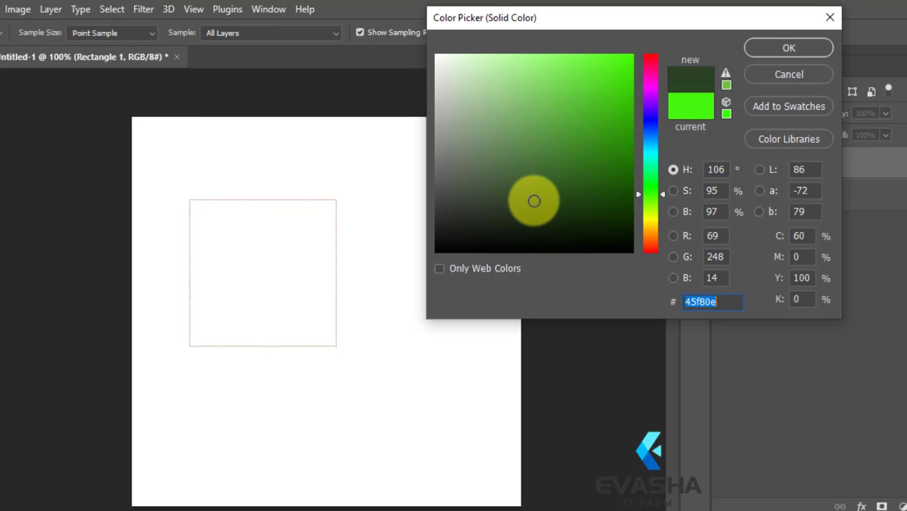
click(779, 48)
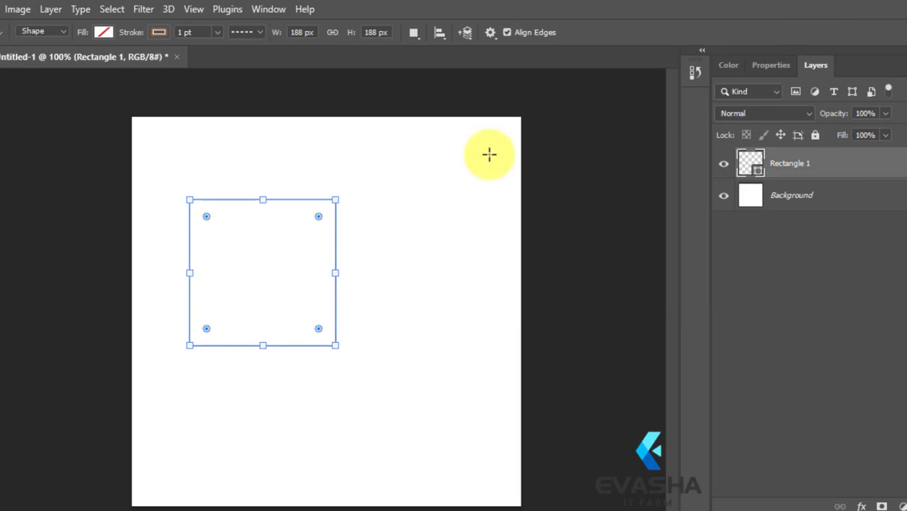
click(103, 33)
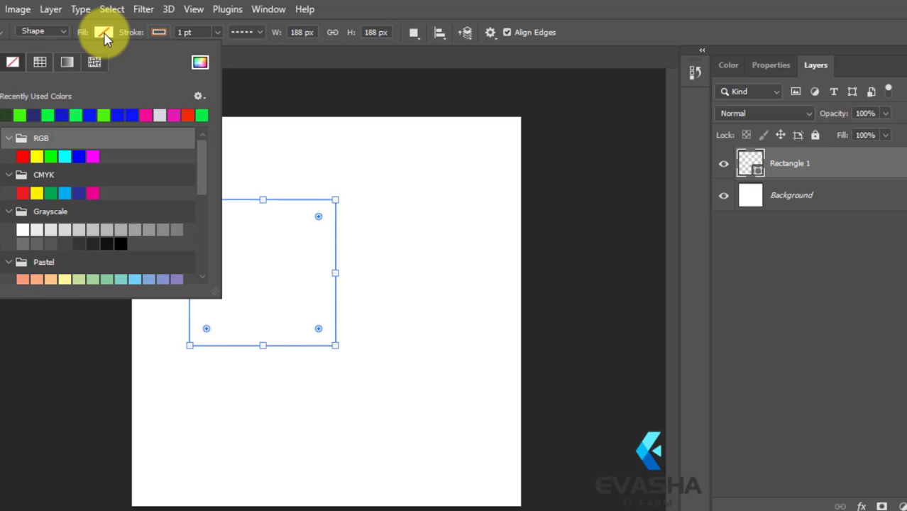
click(265, 227)
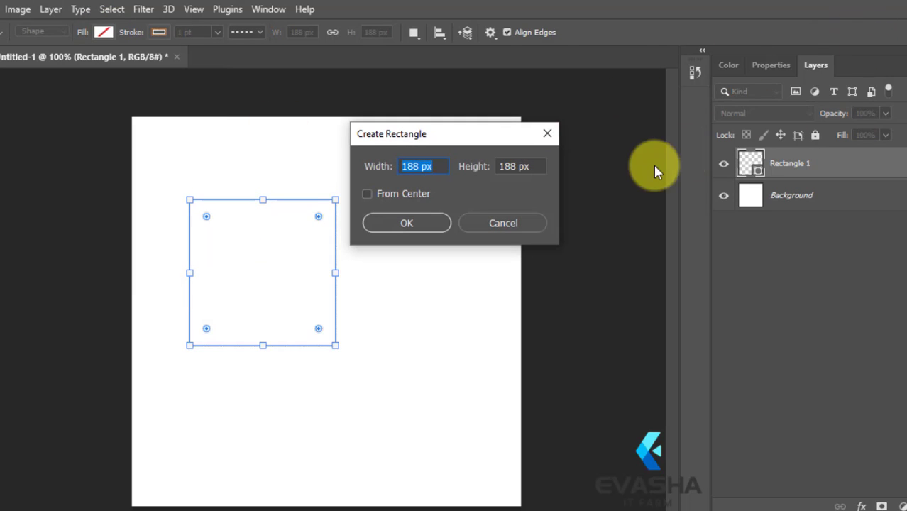
click(547, 134)
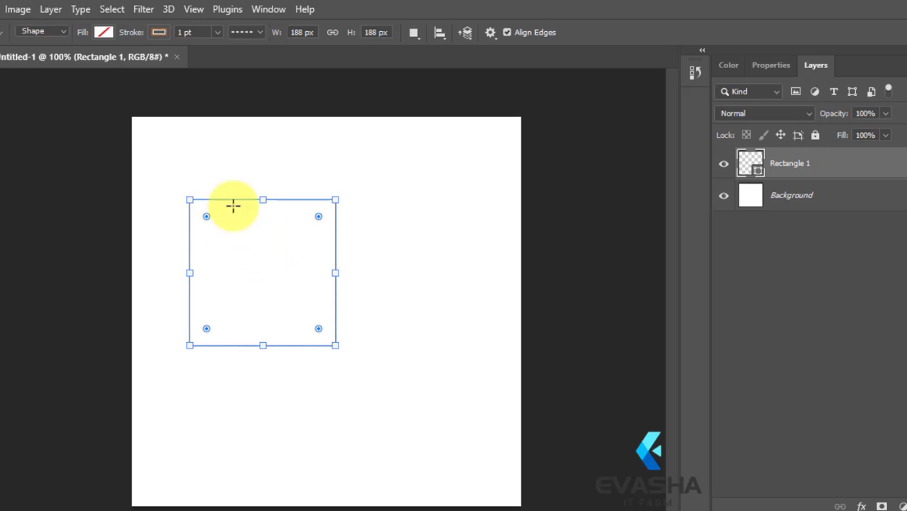
Fill the square with bright blue from the recently used colors in the shape's fill options
click(103, 32)
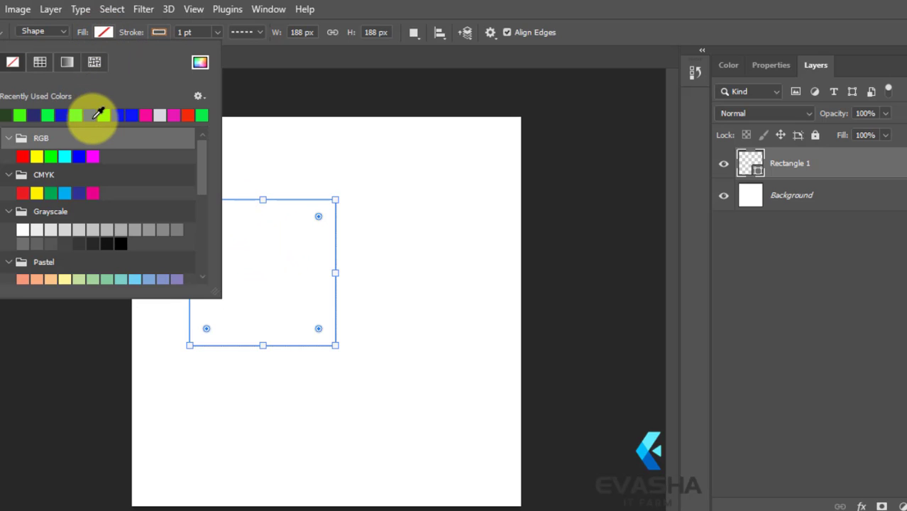
click(90, 115)
click(113, 36)
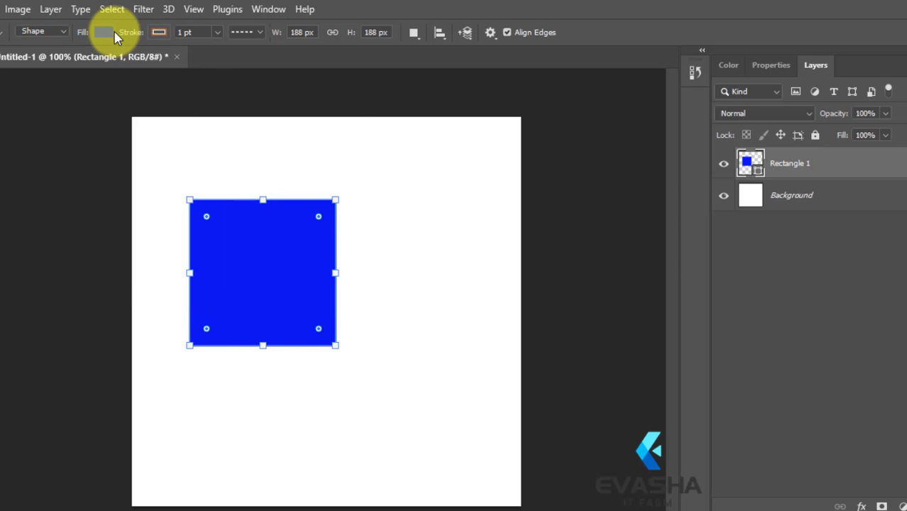
Recolour the square to near-black 08080a through its layer thumbnail's color picker
double_click(758, 164)
click(470, 245)
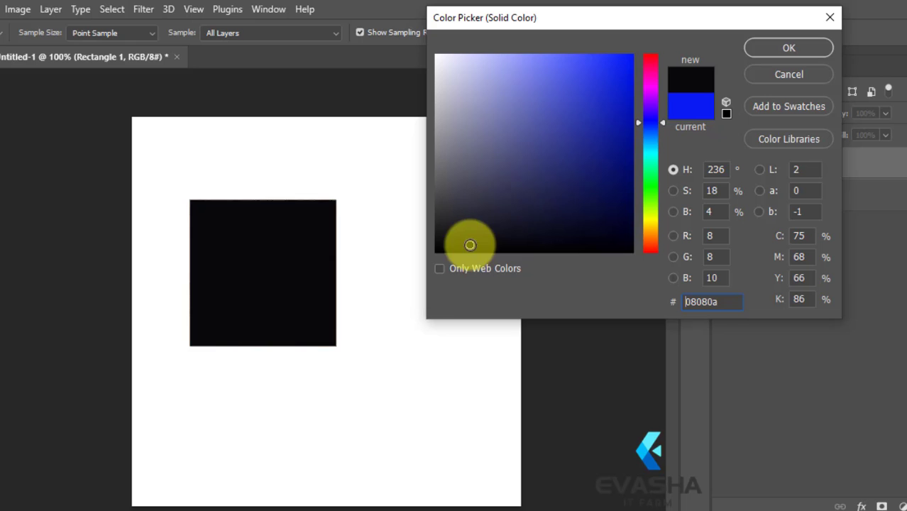
click(794, 48)
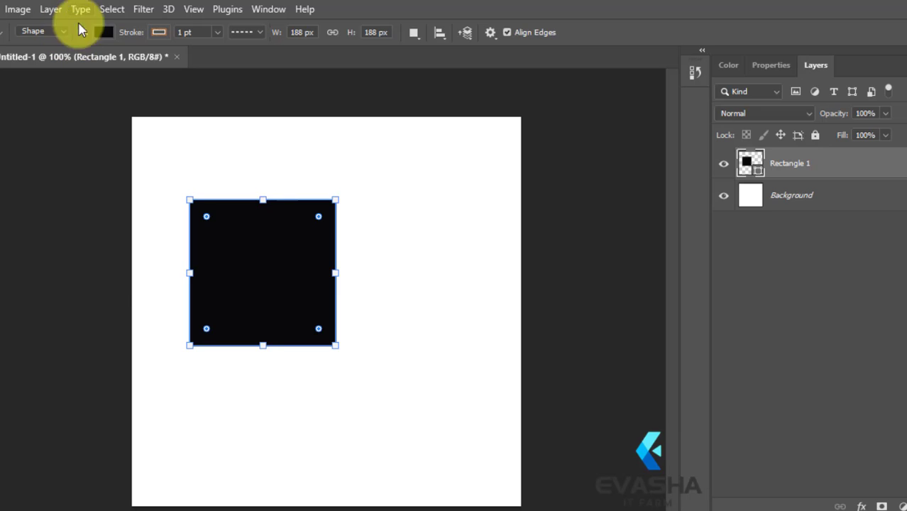
Fill the square with bright green from the recently used colors in the shape's fill options
click(99, 32)
click(53, 116)
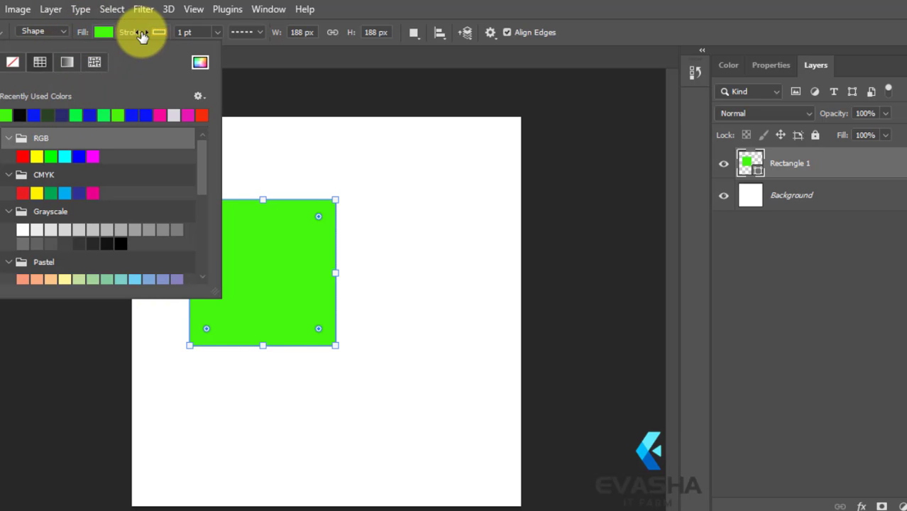
Move the green square straight up near the canvas's upper edge
click(106, 33)
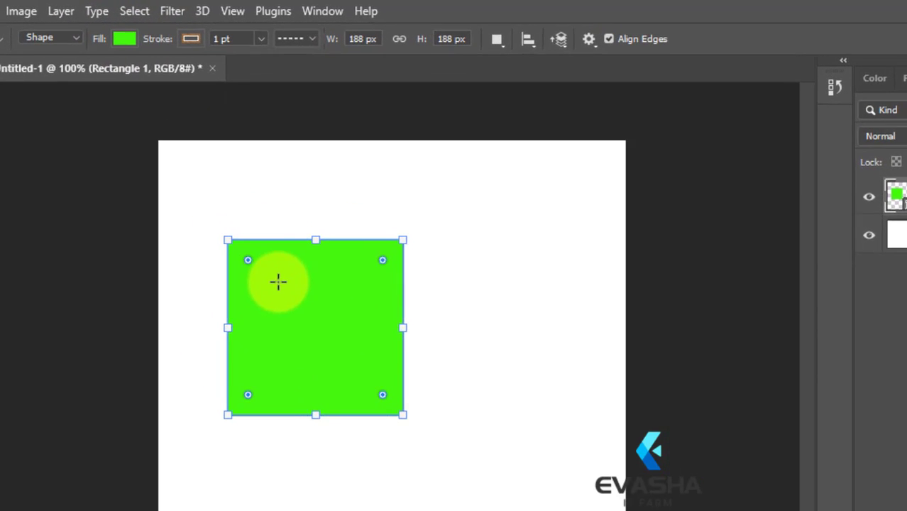
drag(277, 281, 282, 224)
key(ctrl+z)
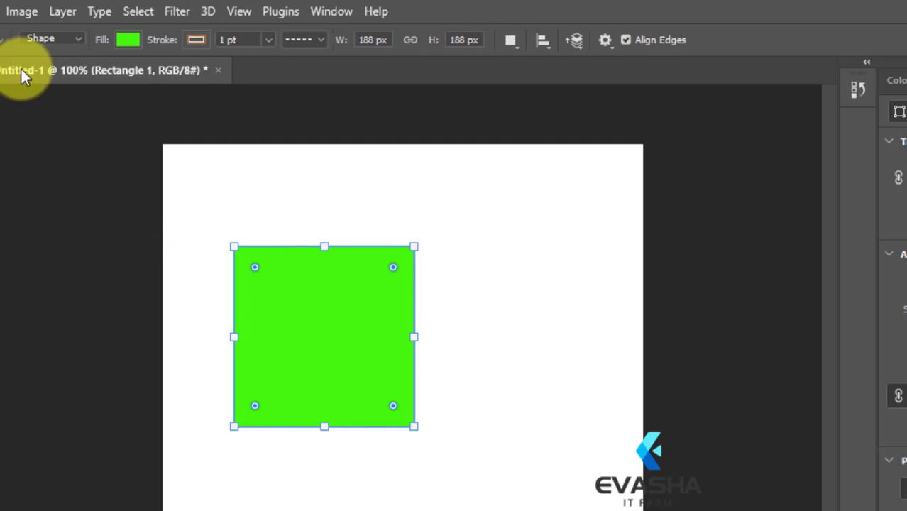
key(v)
drag(275, 332, 326, 306)
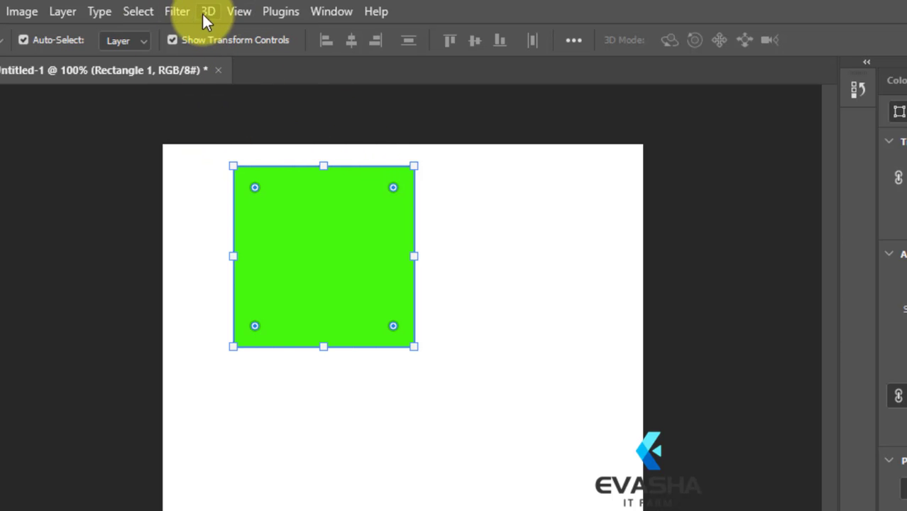
Rotate the green square counter-clockwise with the Rectangle tool until its uppermost corner passes the canvas's upper edge
right_click(7, 299)
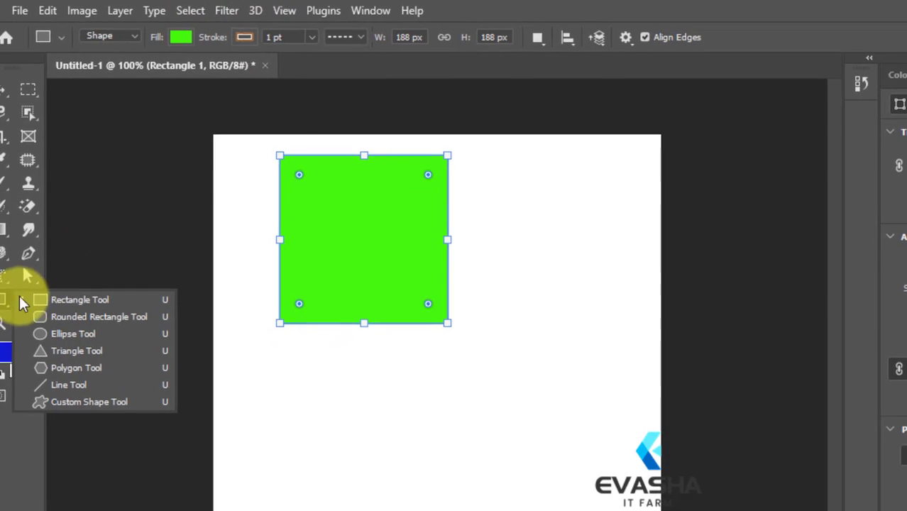
click(46, 299)
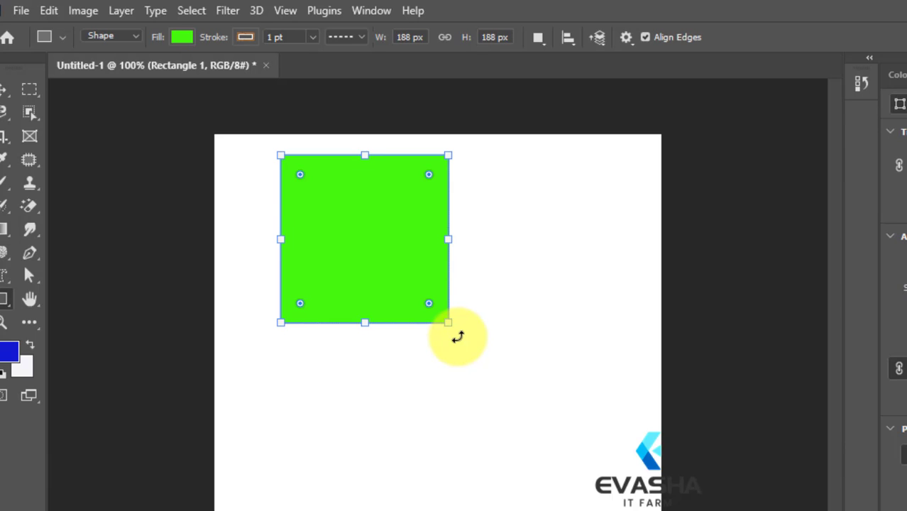
drag(459, 337, 482, 303)
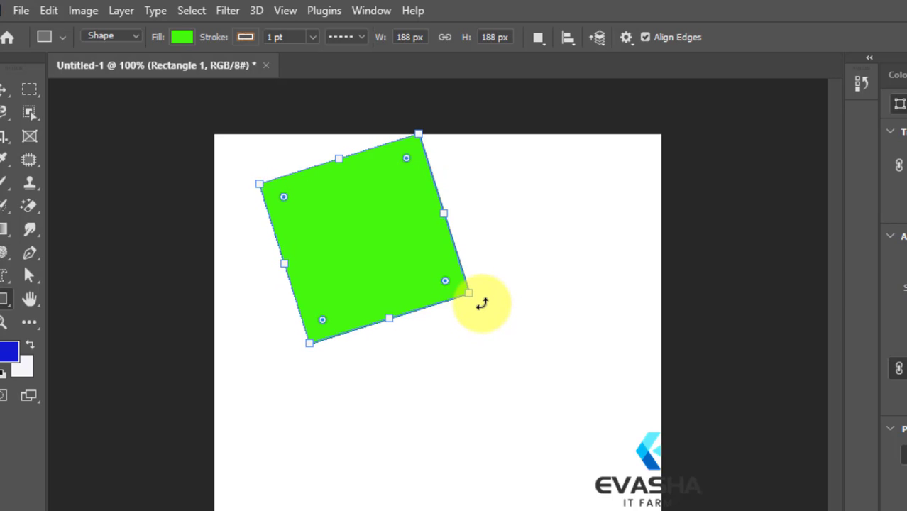
drag(482, 303, 523, 270)
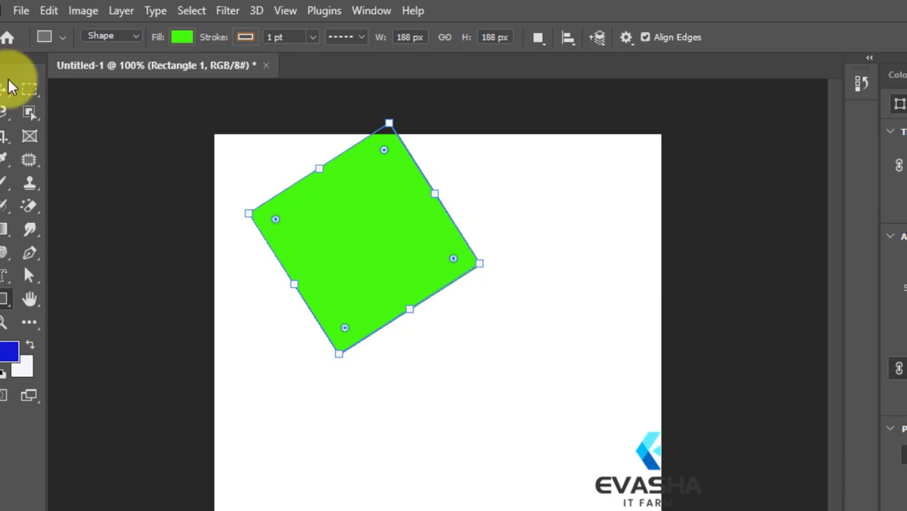
Delete the rotated green square and draw a new blue square about 196 px wide in the canvas's upper-left area
click(31, 93)
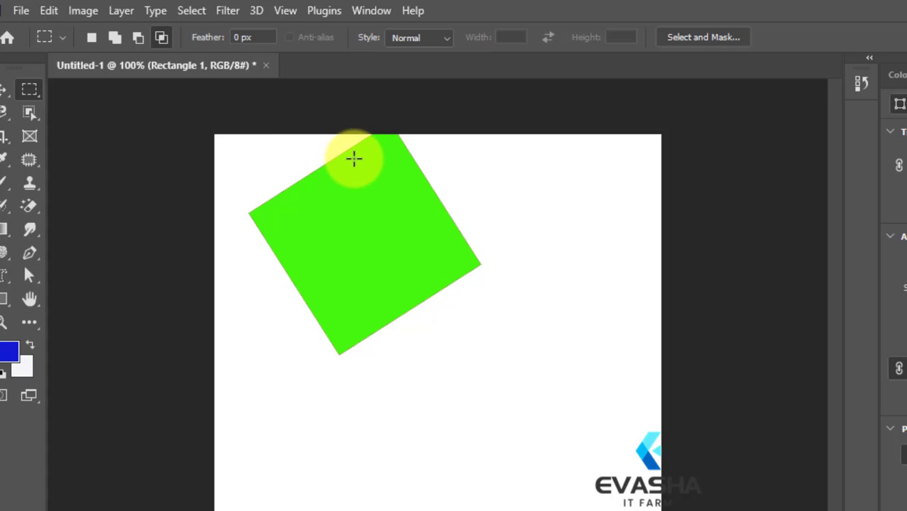
key(Delete)
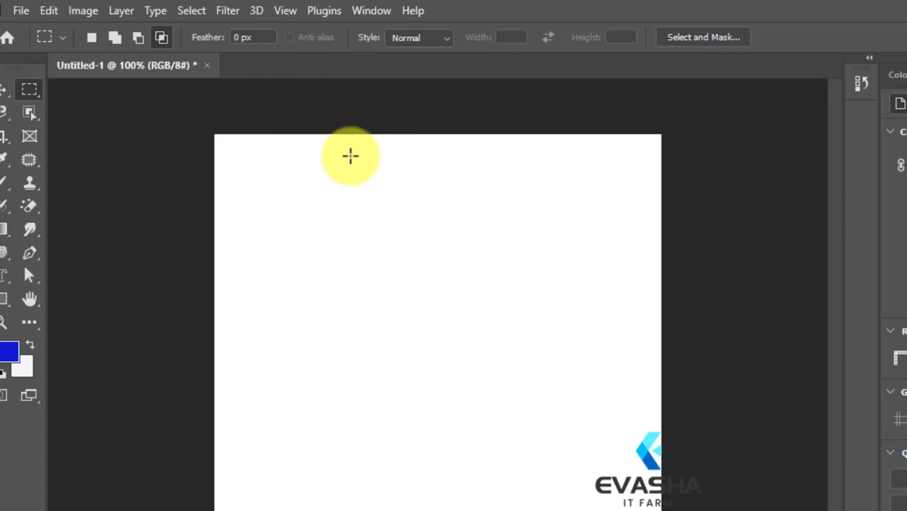
drag(5, 297, 35, 293)
click(34, 293)
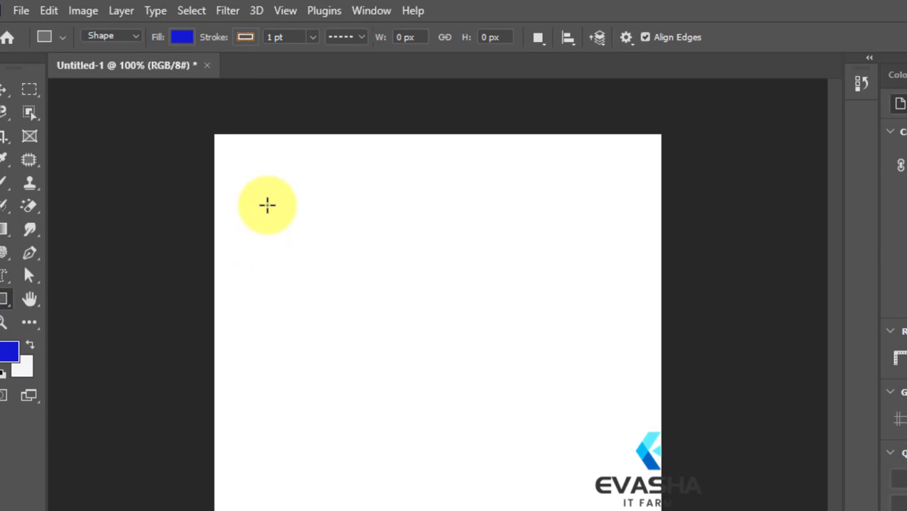
drag(269, 179, 463, 354)
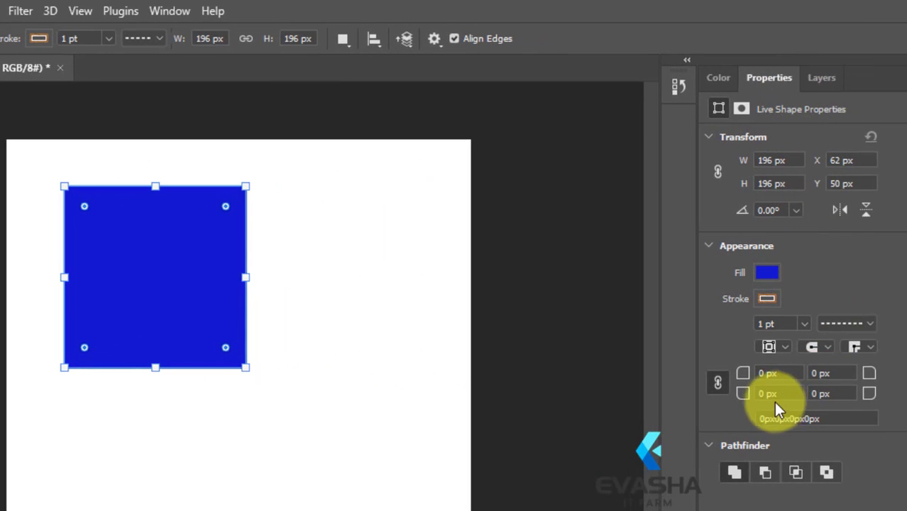
click(170, 12)
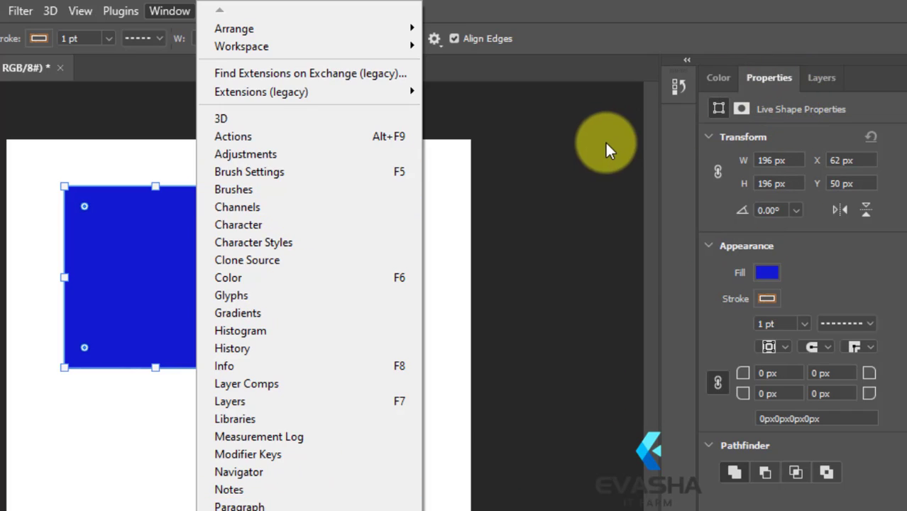
click(688, 143)
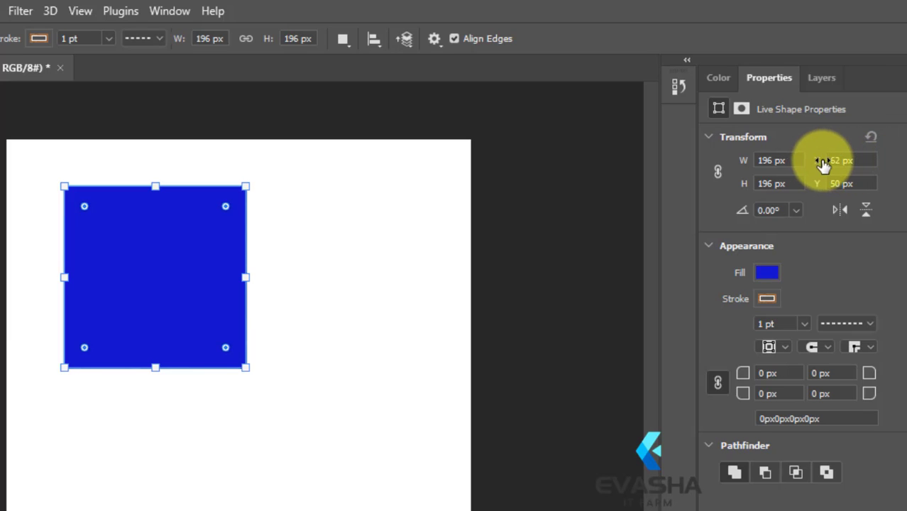
Link the square's width and height, and position it at X 80 px and Y 30 px
click(717, 171)
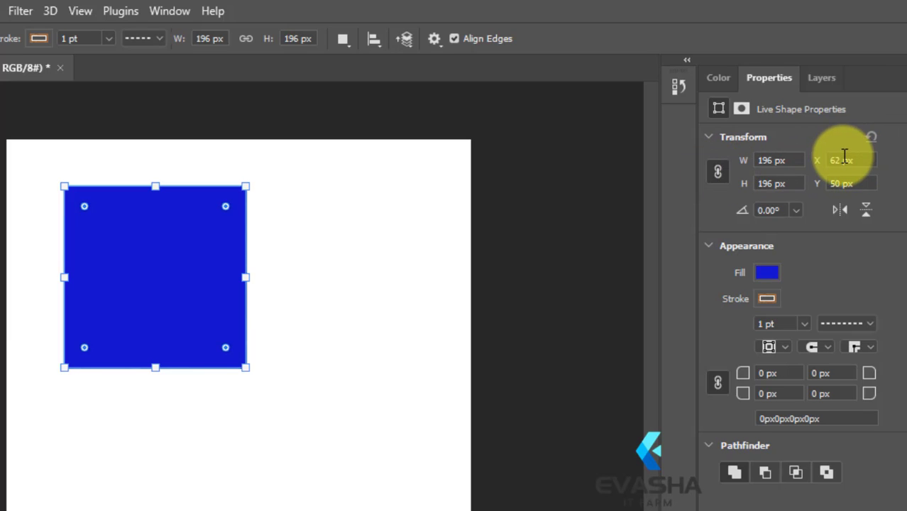
drag(843, 157, 828, 156)
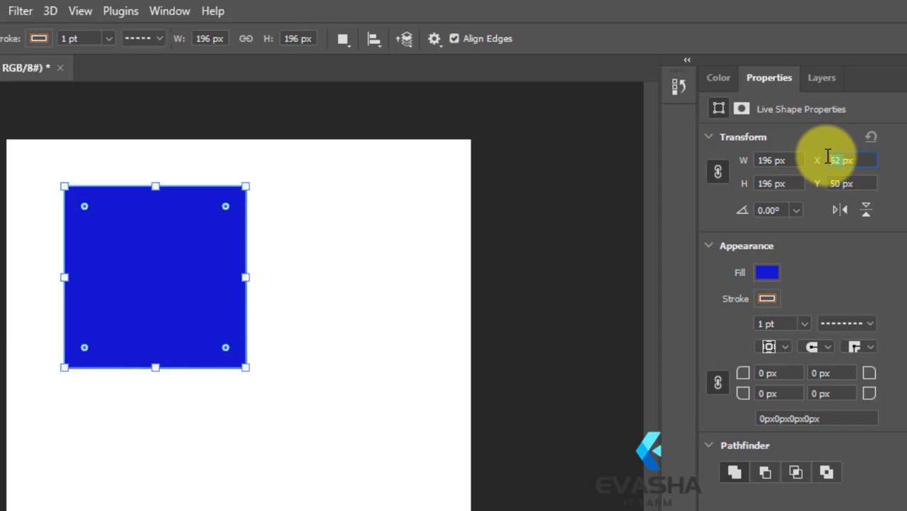
text(80)
key(Return)
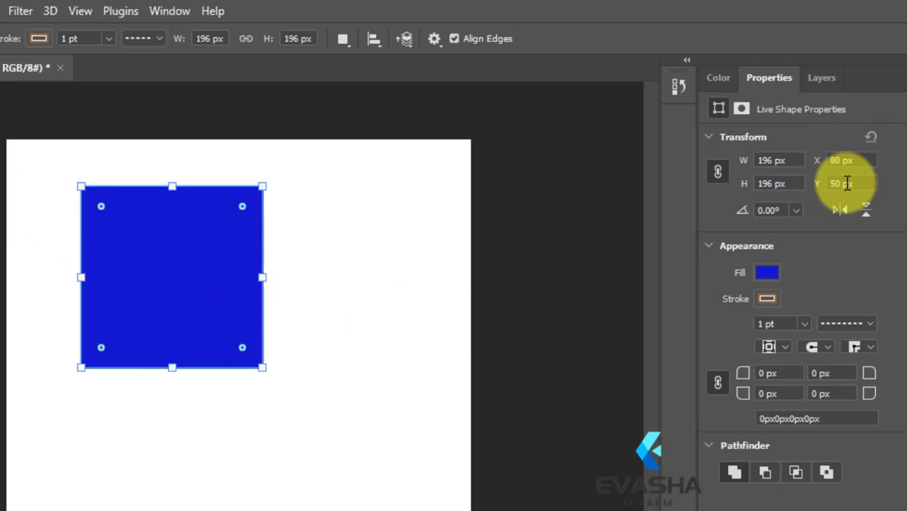
drag(843, 183, 816, 183)
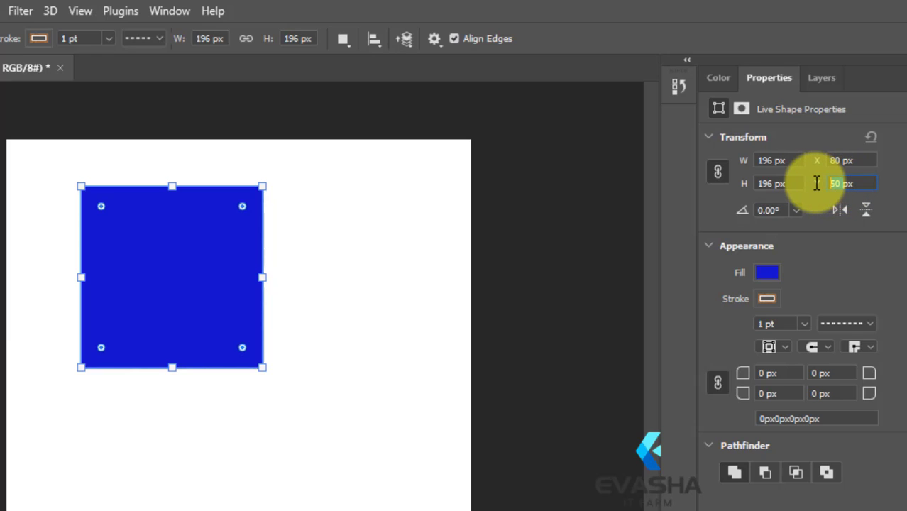
text(3)
key(Return)
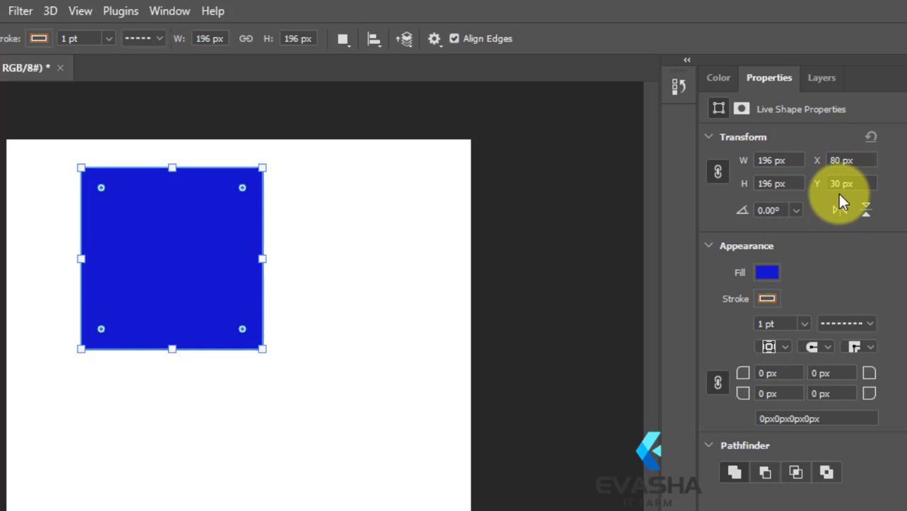
click(795, 210)
click(793, 210)
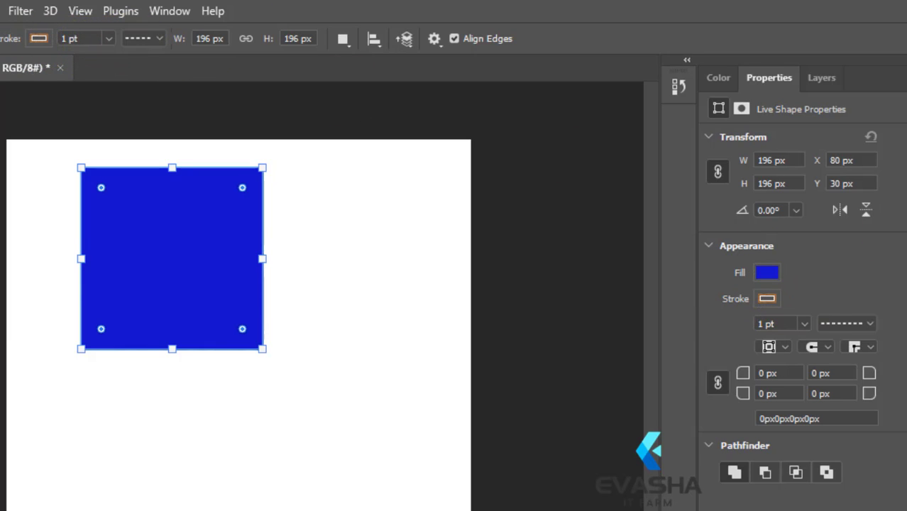
Thicken the blue square's stroke to about 10.2 pt
click(799, 325)
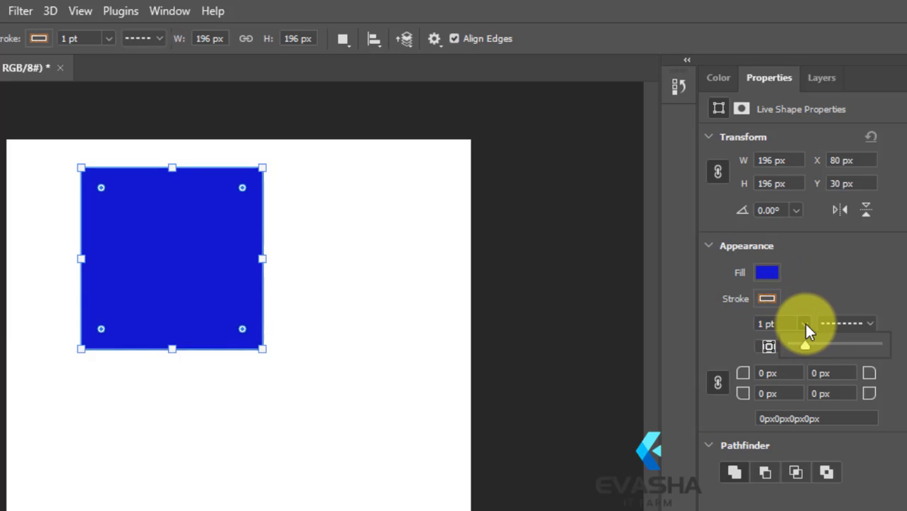
click(804, 323)
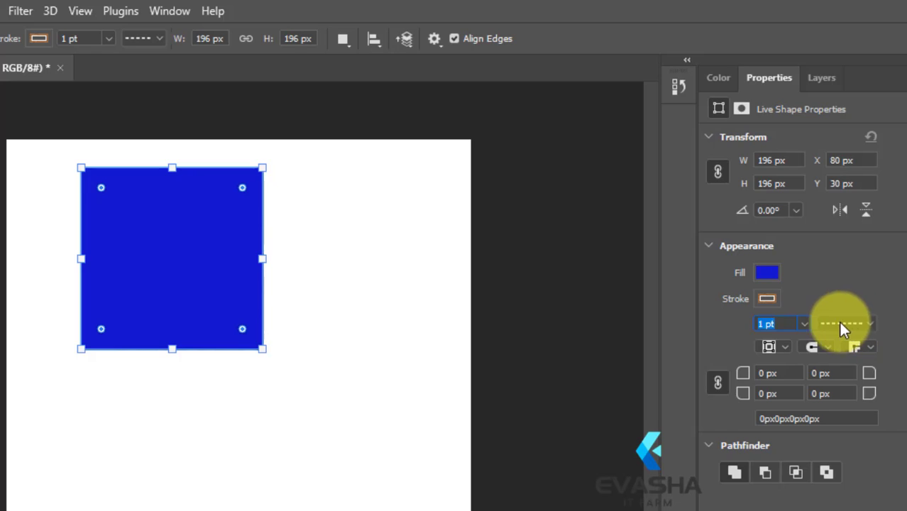
click(804, 324)
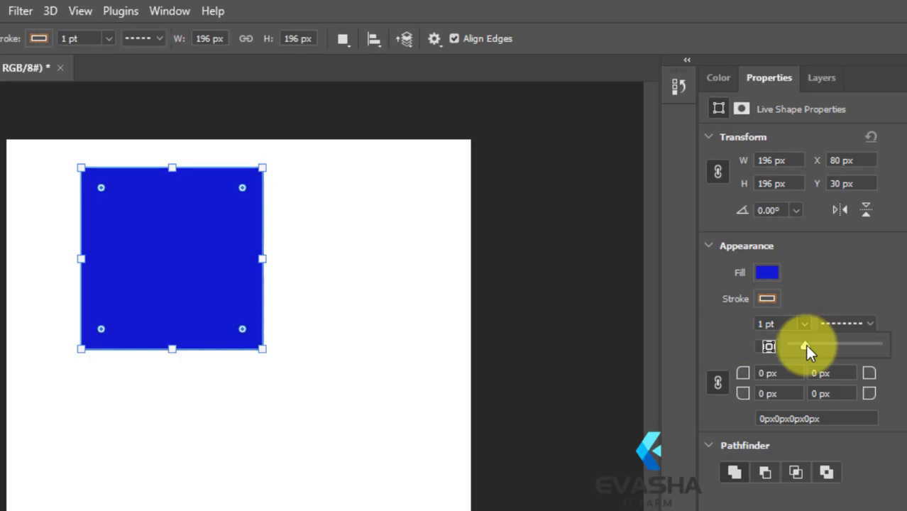
drag(805, 343, 867, 344)
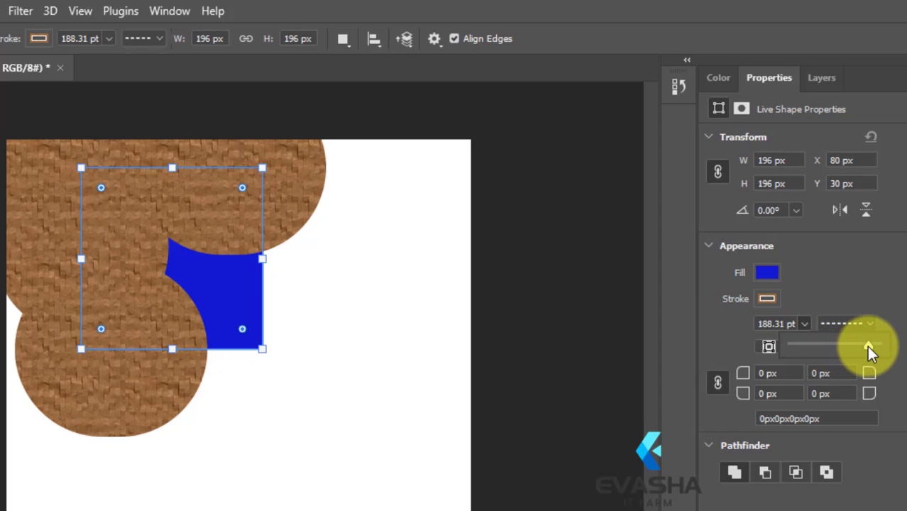
drag(866, 346, 818, 346)
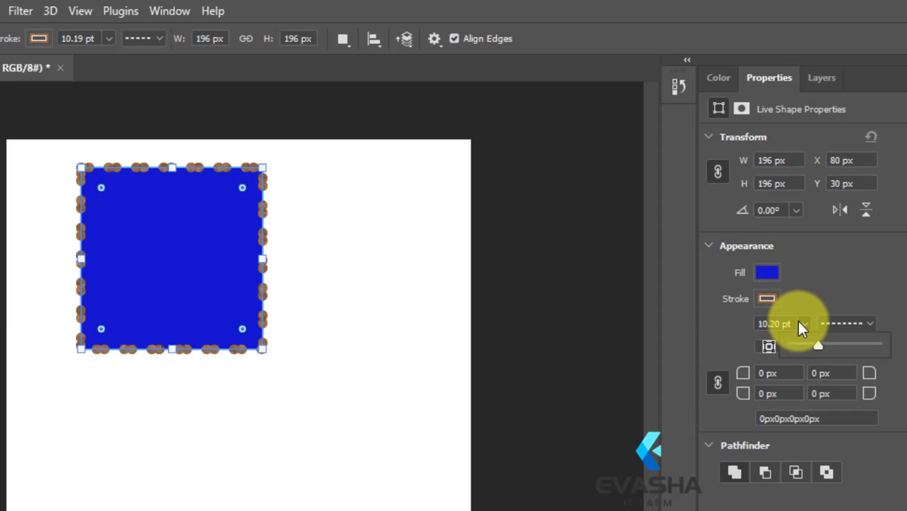
click(803, 324)
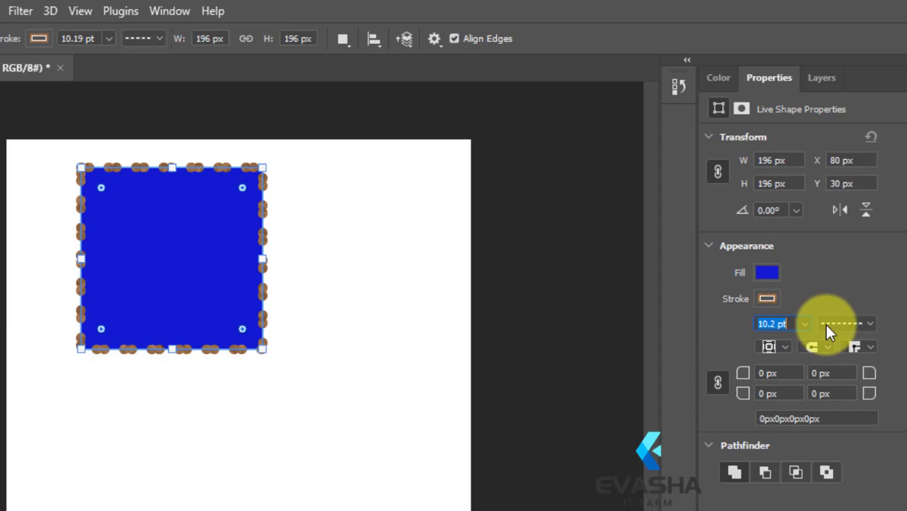
Change the blue square's stroke style from dashed to a solid line
click(873, 323)
click(882, 387)
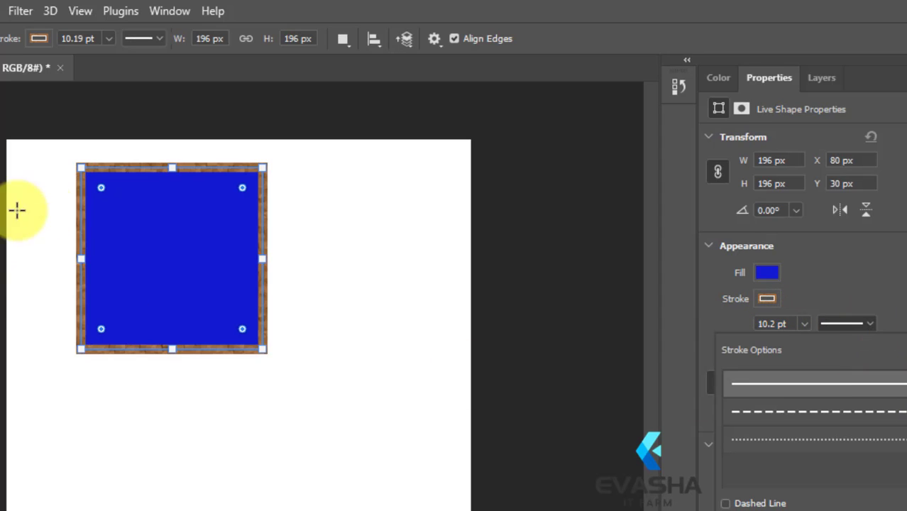
click(822, 321)
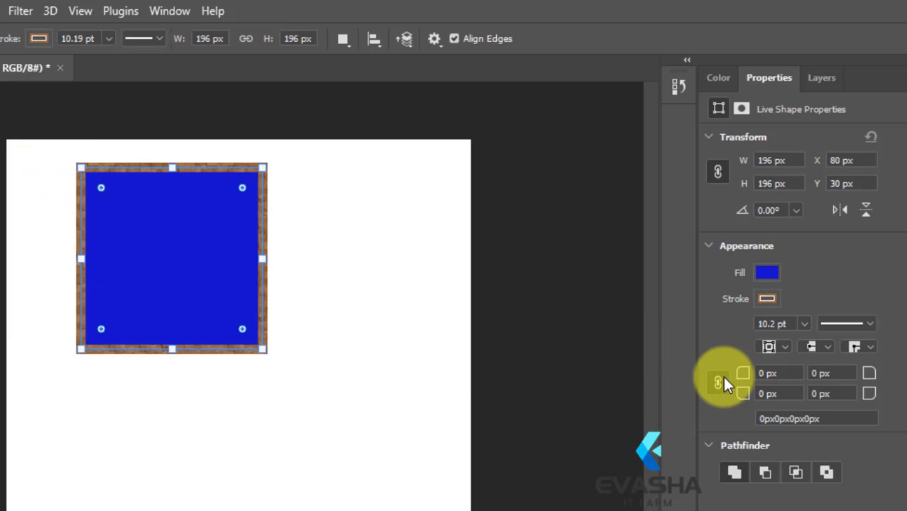
Round all four corners of the square with a 30 px radius
click(767, 371)
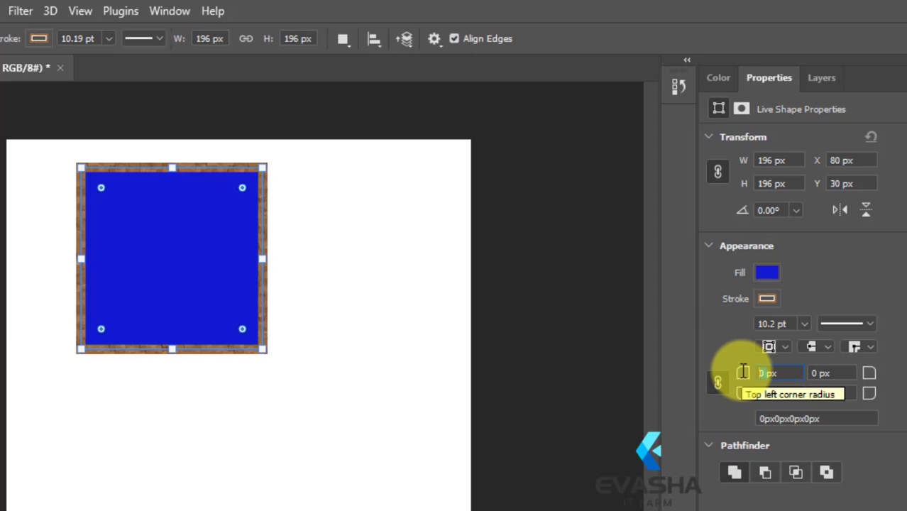
text(3px)
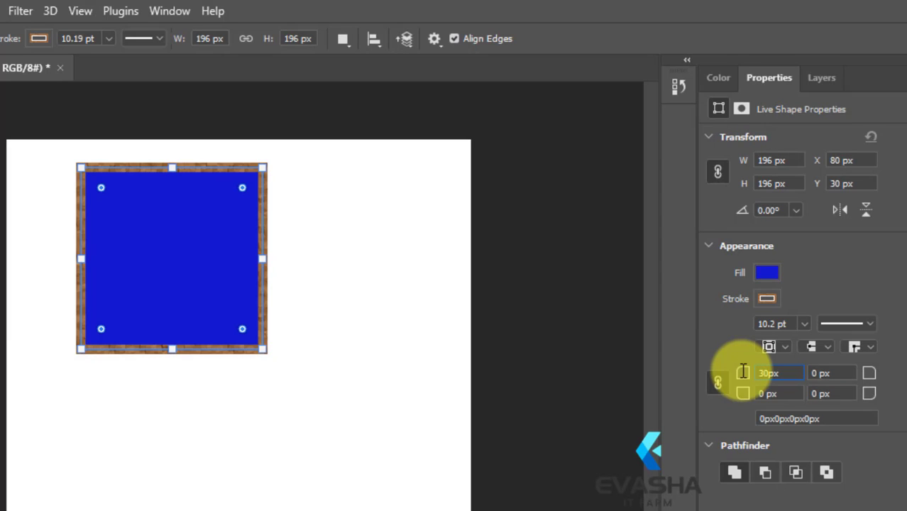
key(Return)
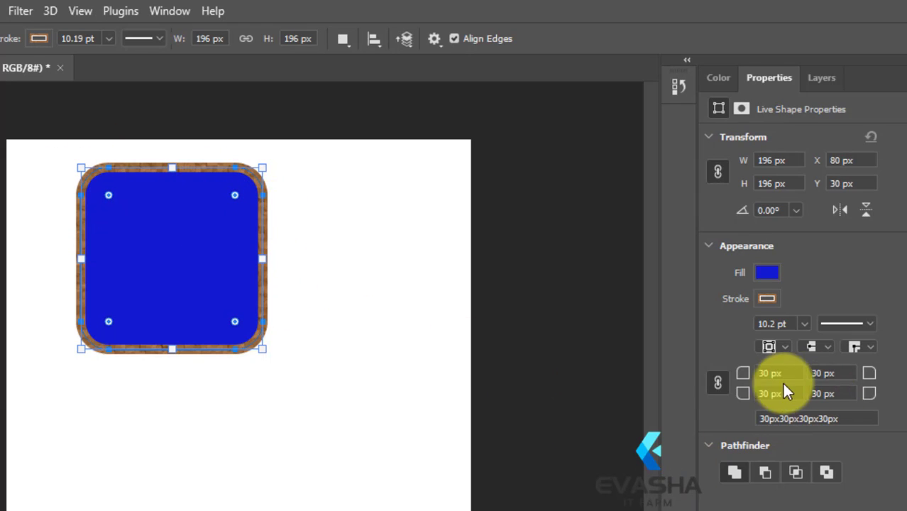
Unlink the corner radii and set the bottom-left and bottom-right corners of the square to 0 px
click(718, 383)
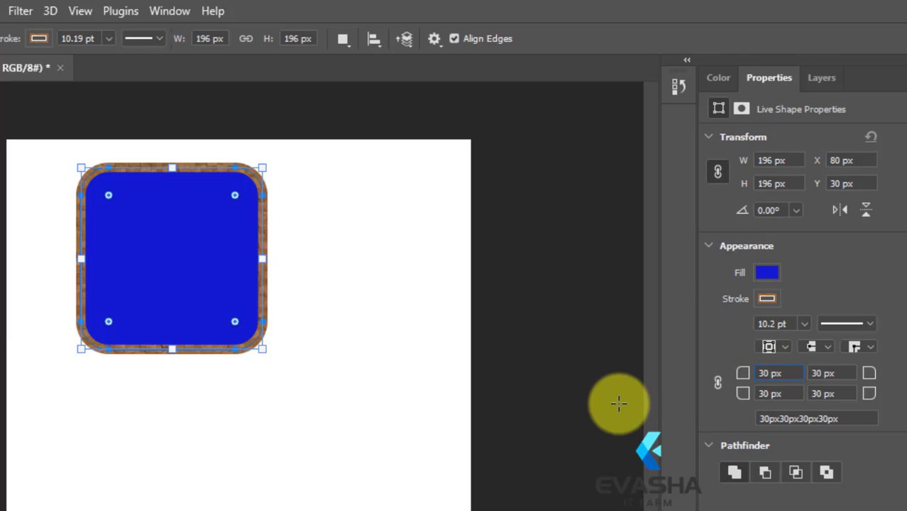
click(715, 381)
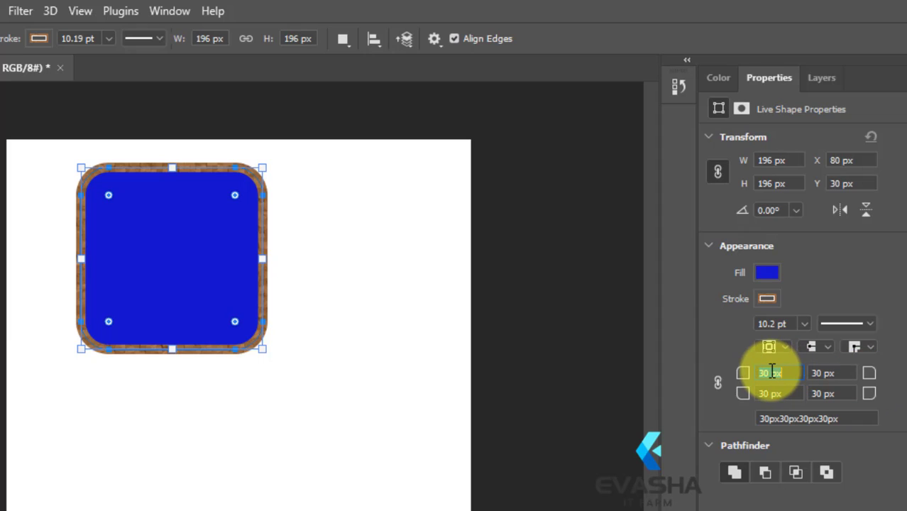
drag(772, 372, 754, 371)
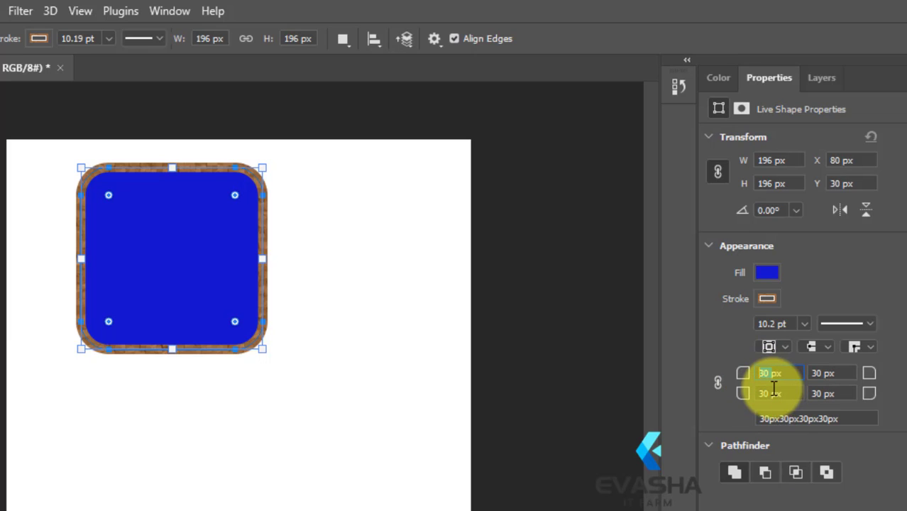
drag(768, 393, 739, 398)
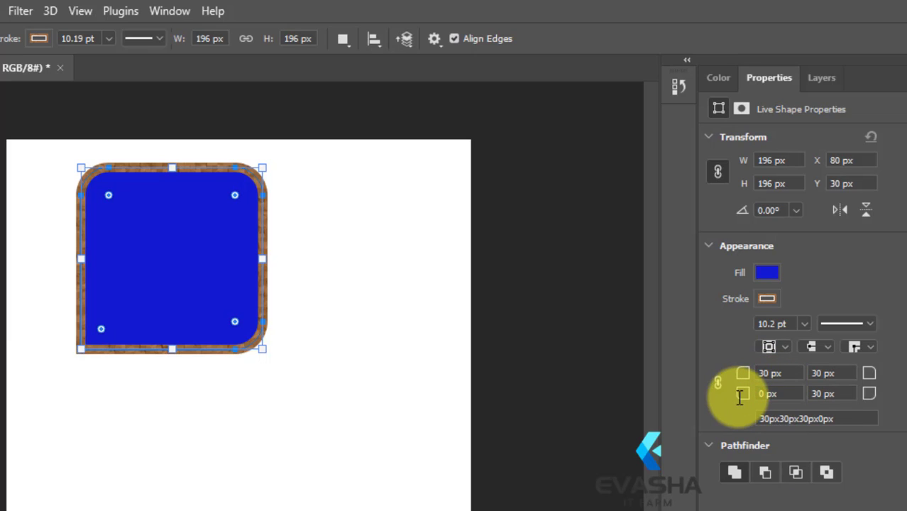
click(820, 393)
text(0)
key(Return)
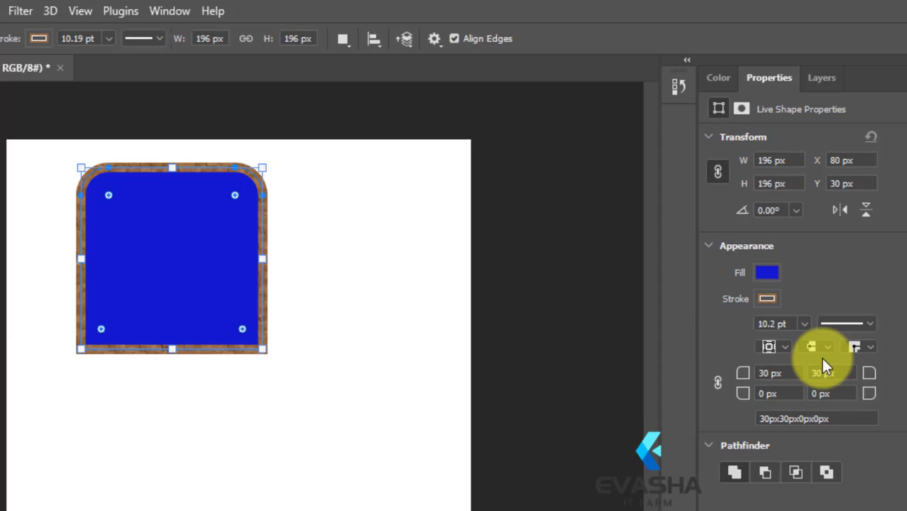
Set the square's top-right corner radius to 0 px and its top-left corner radius to 50 px
click(821, 370)
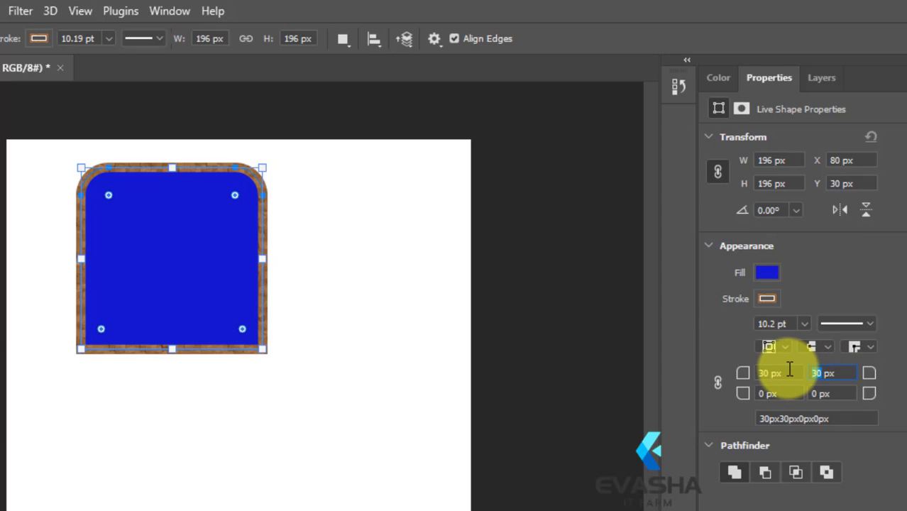
text(0)
key(Return)
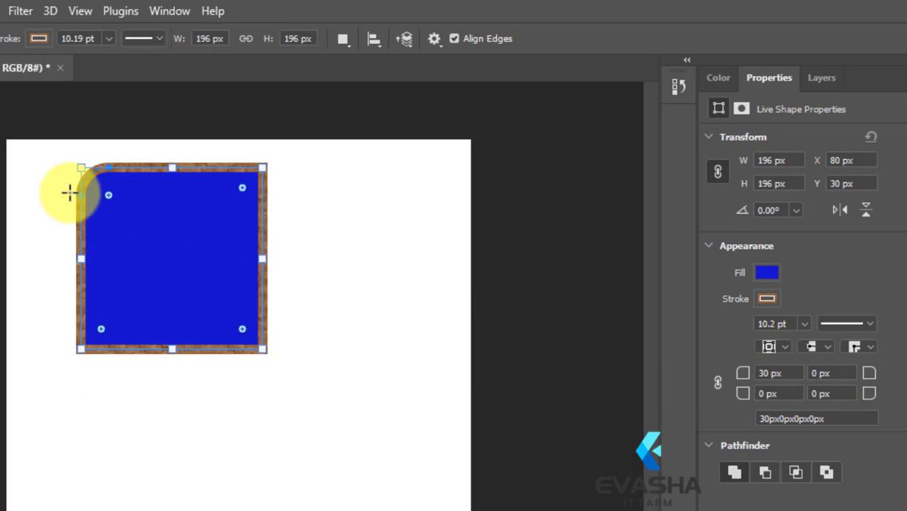
click(765, 373)
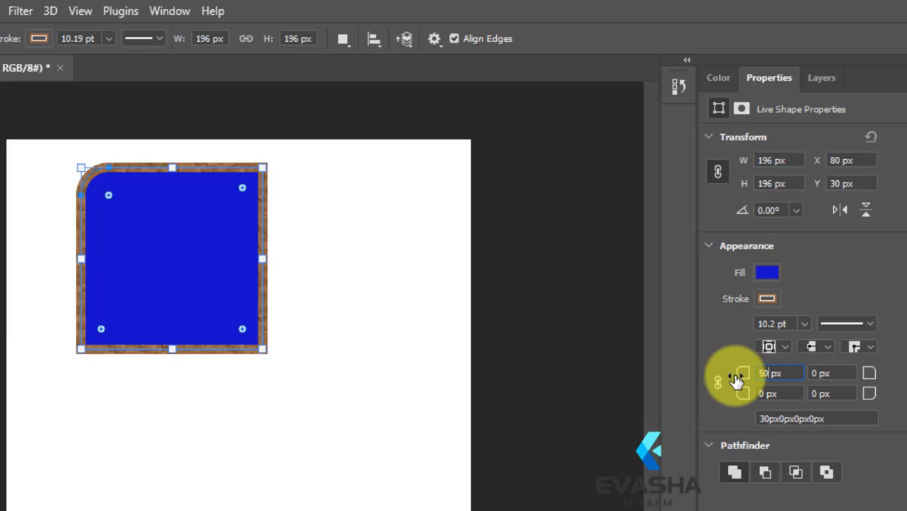
key(Return)
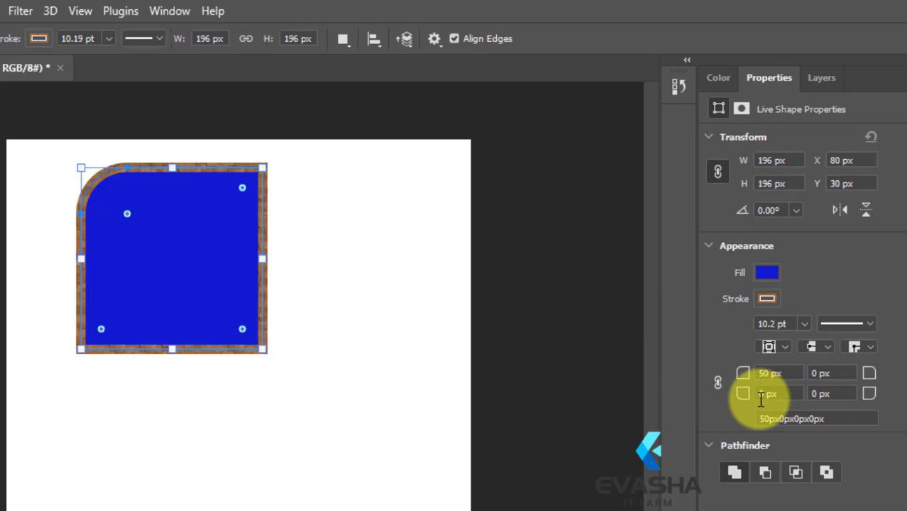
Link the four corner radii together and enter 100 px for the square's top-right corner
click(717, 383)
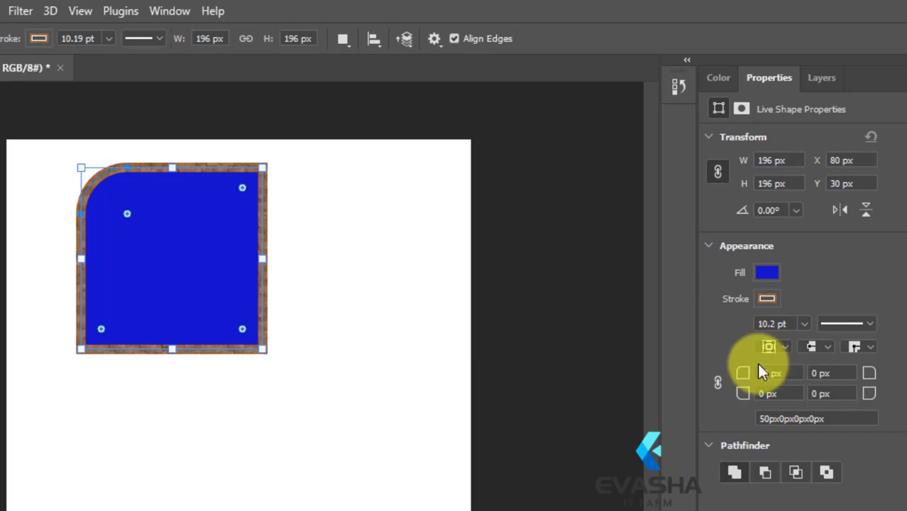
click(719, 383)
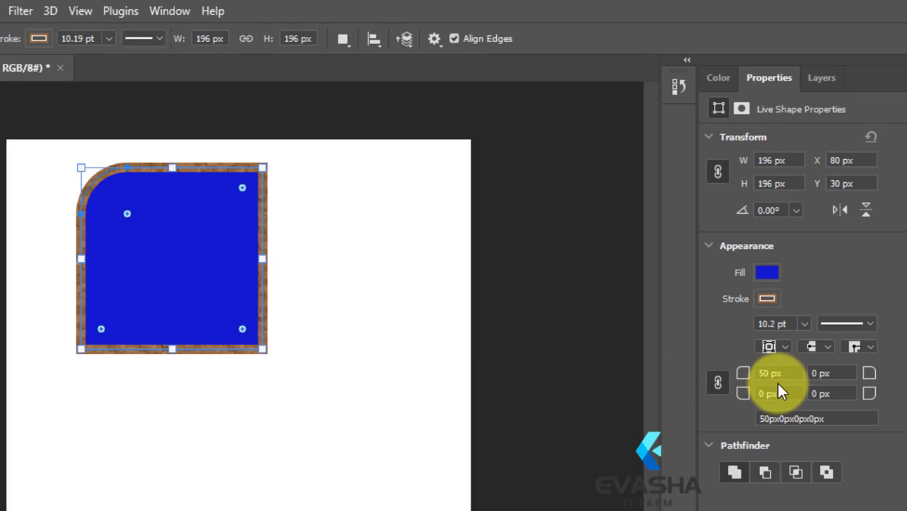
click(824, 372)
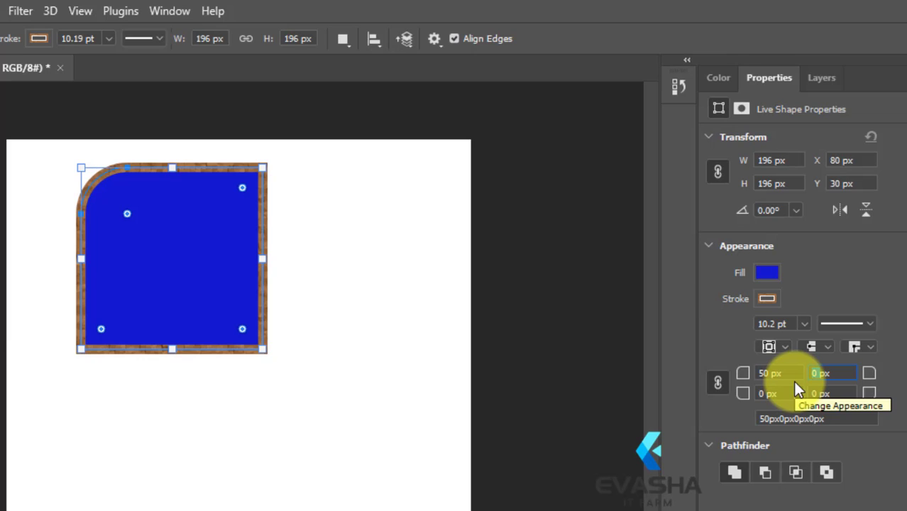
text(100px)
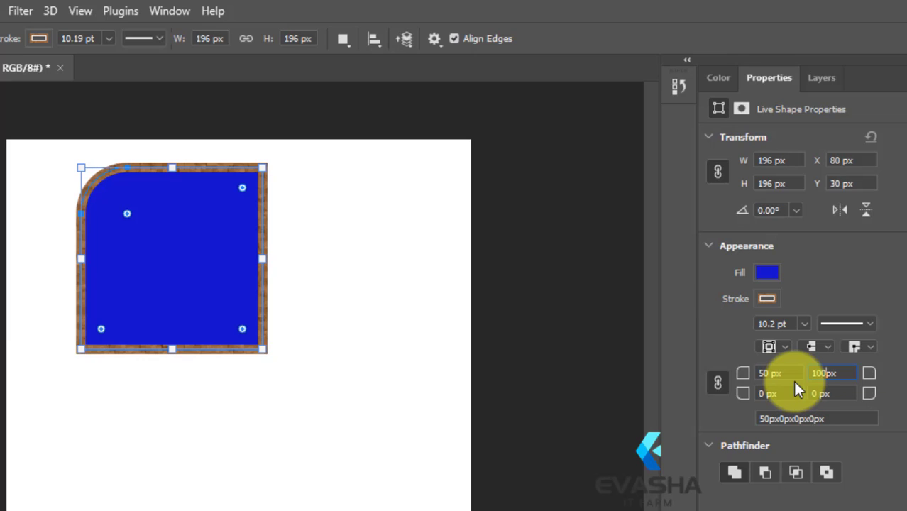
click(757, 395)
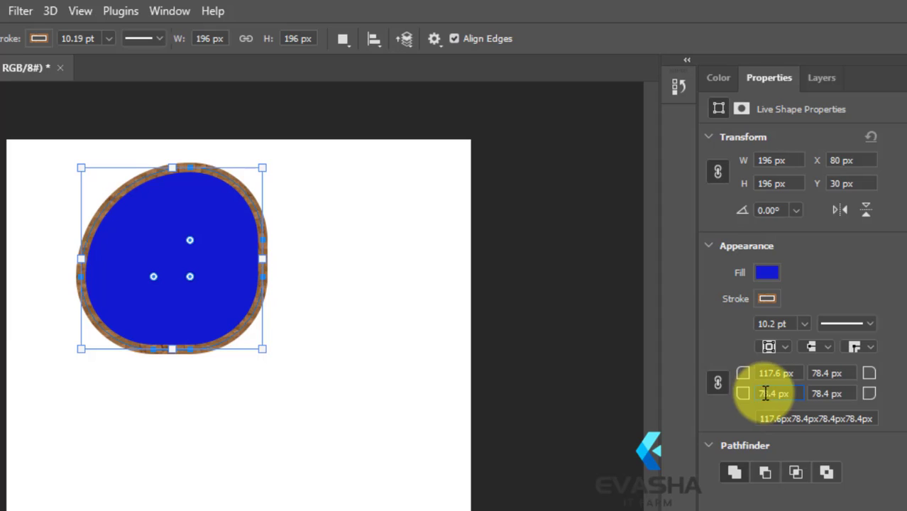
Unlink the corner radii and enter 120 px for the shape's bottom-left corner
click(774, 390)
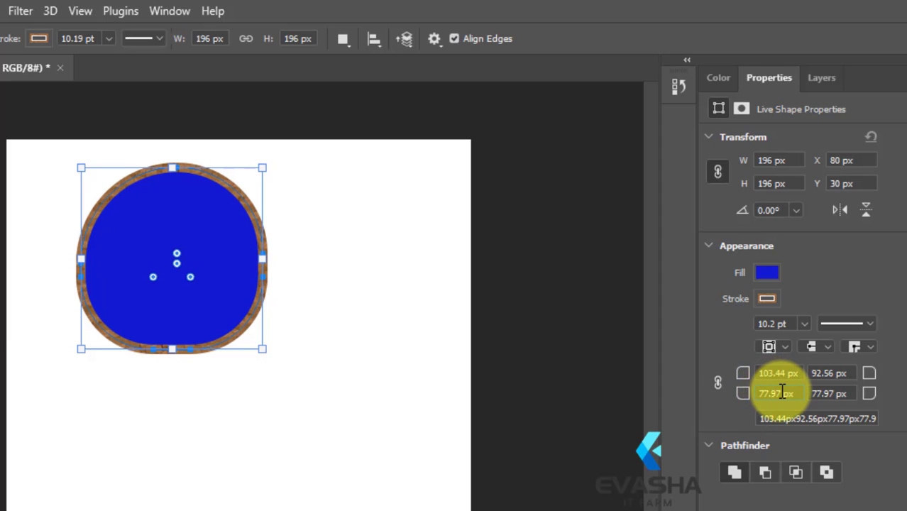
drag(777, 392, 749, 393)
text(120)
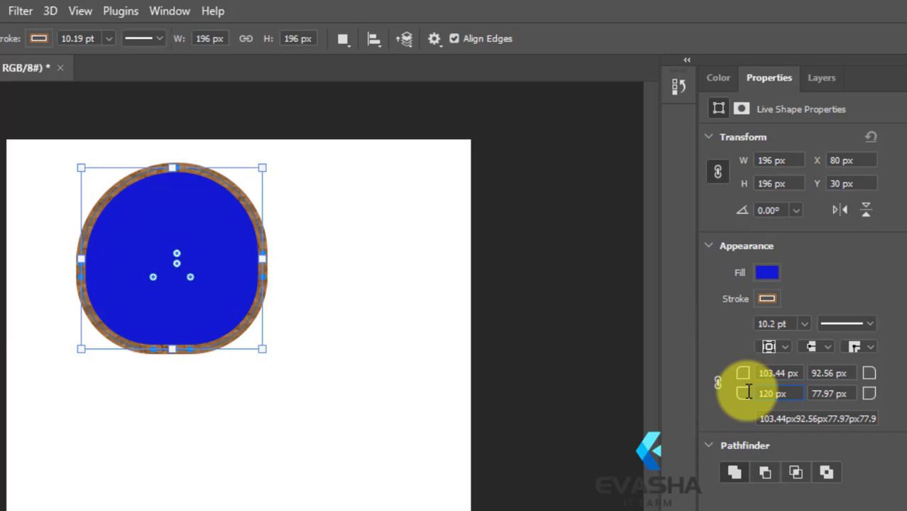
key(Return)
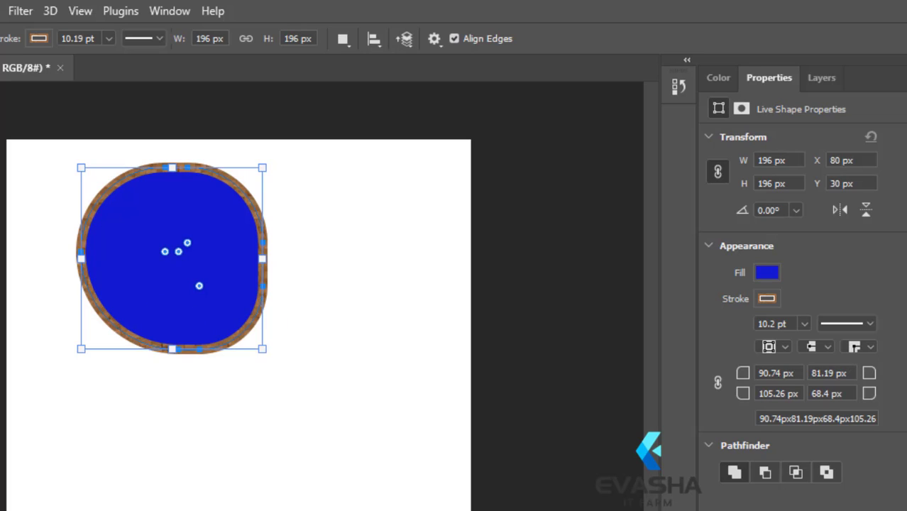
click(312, 309)
click(503, 156)
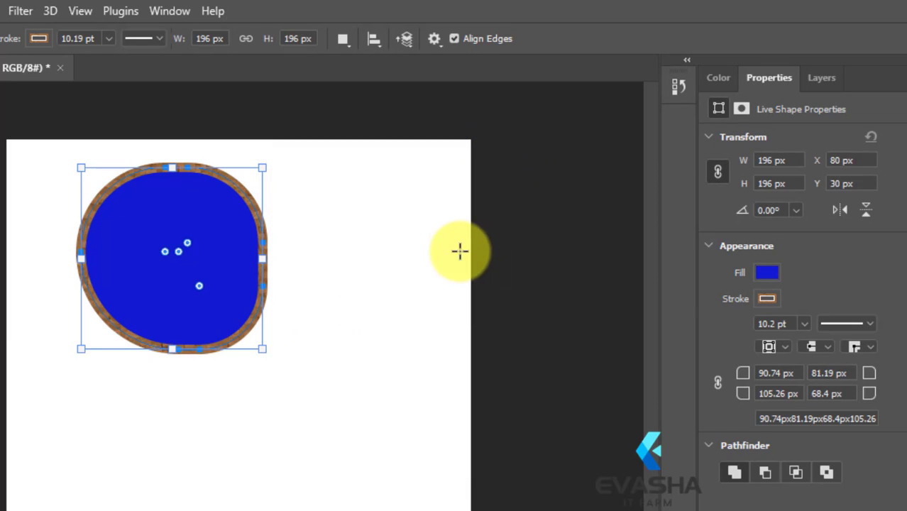